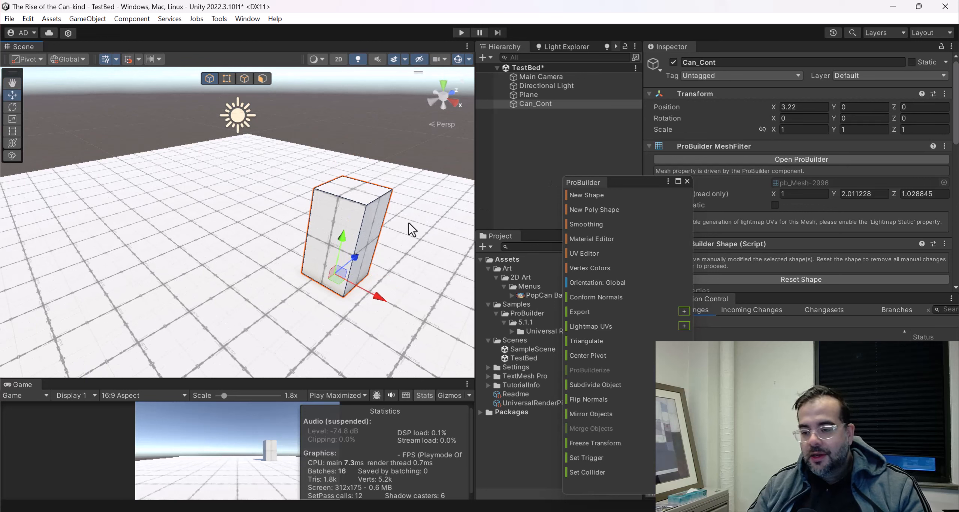
Undo the Can_Cont box's trial moves along the X and Z axes
key("ctrl+z")
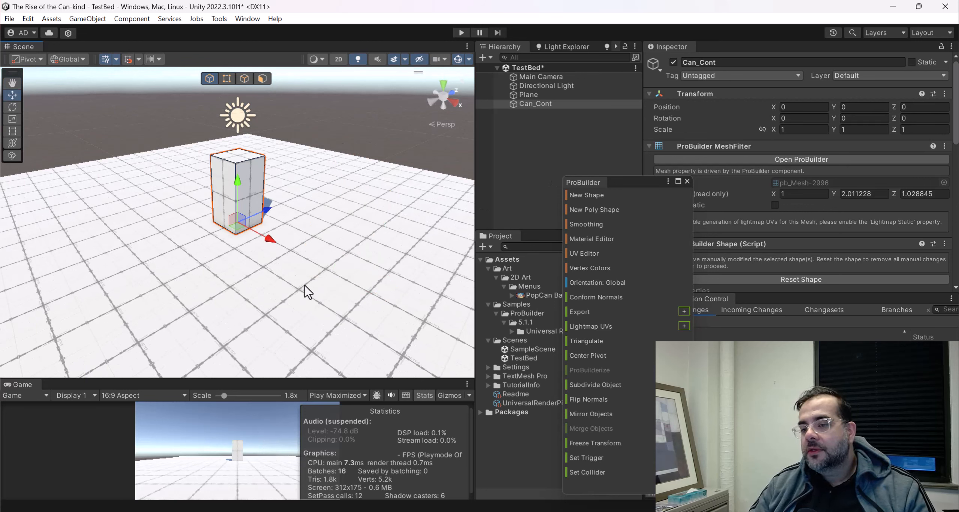
left_click_drag(267, 209, 230, 224)
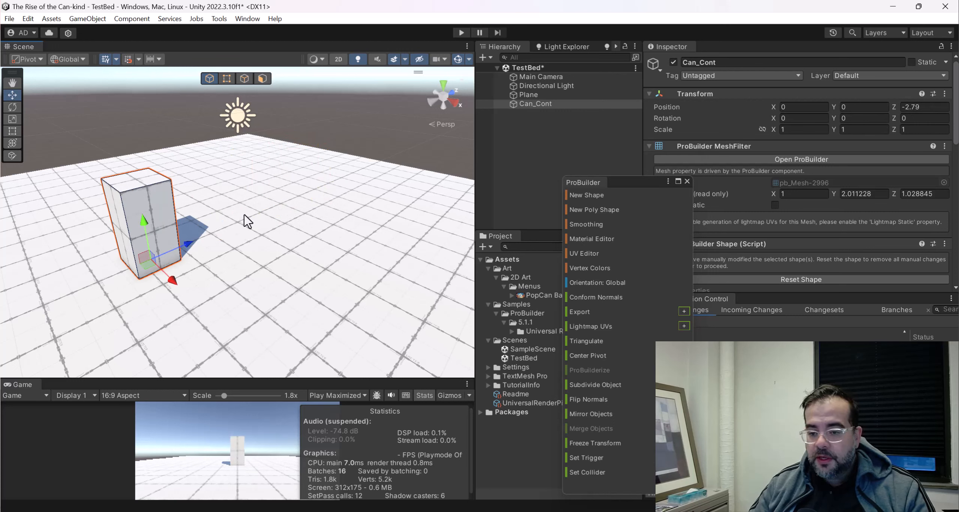
key("ctrl+z")
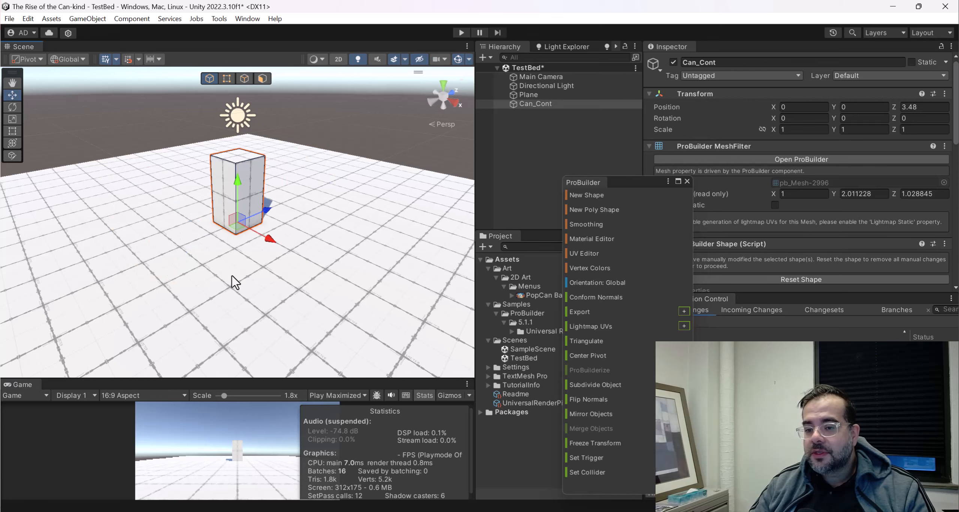
left_click_drag(201, 254, 267, 248, "alt")
scroll(305, 199, "up", 5)
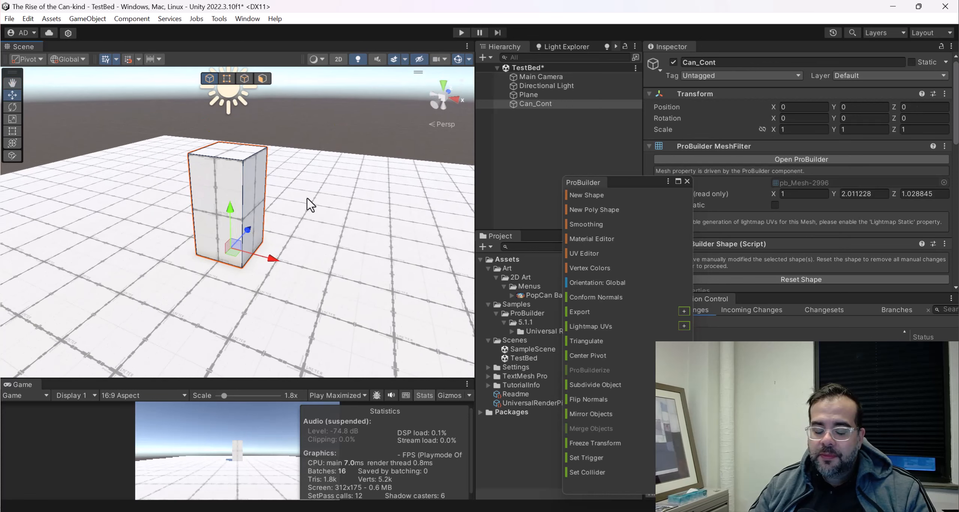
left_click_drag(307, 198, 283, 208, "alt")
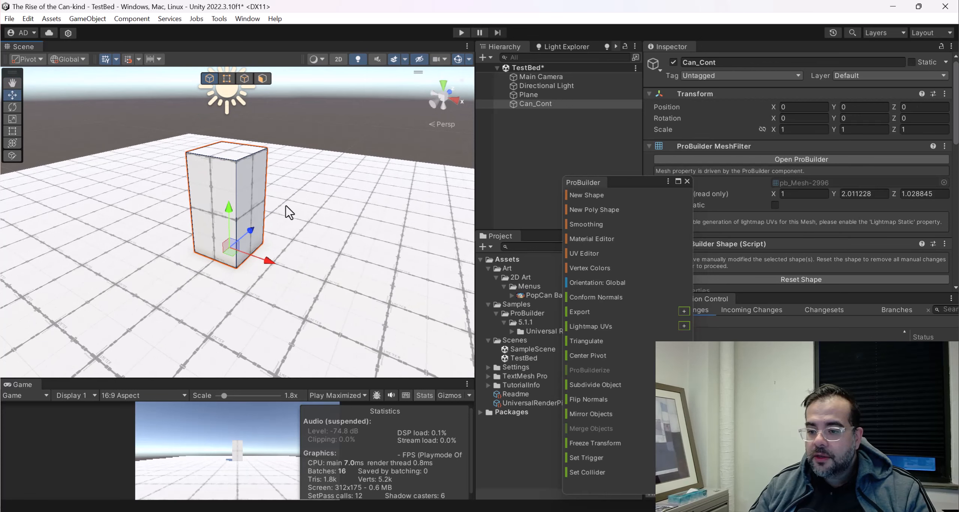
left_click_drag(217, 215, 281, 261, "alt")
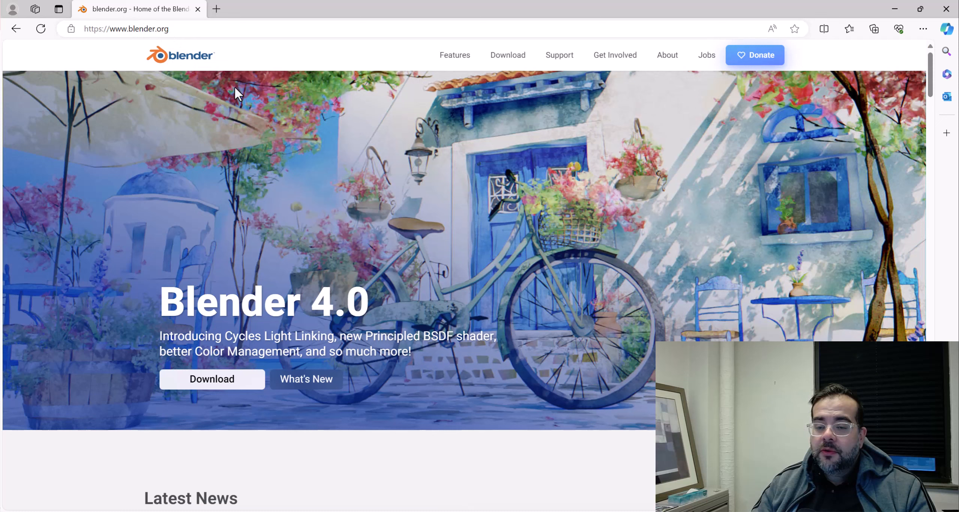
Open the download page on blender.org, and dismiss the splash screen in Blender
left_click(225, 380)
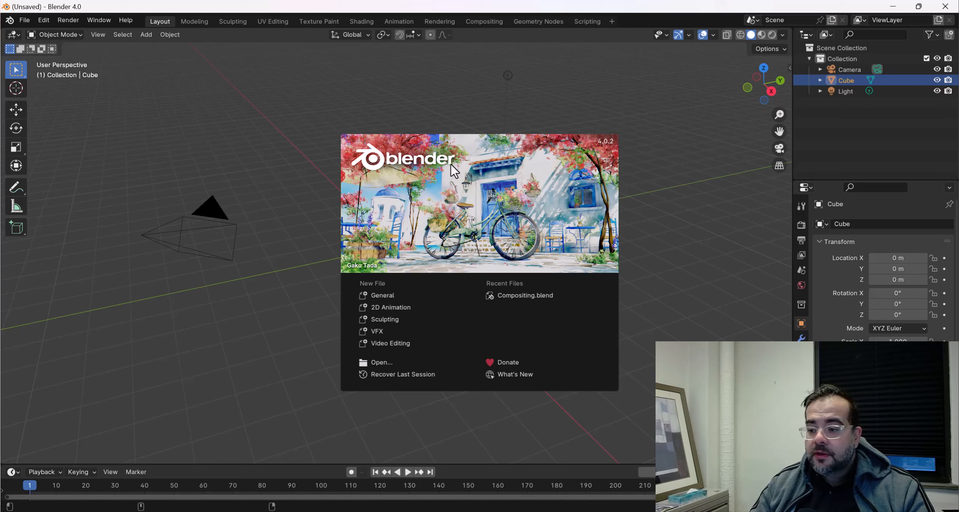
left_click(641, 111)
left_click(211, 211)
middle_click_drag(484, 158, 470, 139)
middle_click_drag(463, 117, 481, 156, "shift")
mouse_move(401, 194)
middle_mouse_down("shift")
mouse_move(404, 209)
mouse_move(392, 174)
mouse_move(393, 190)
middle_mouse_up("shift")
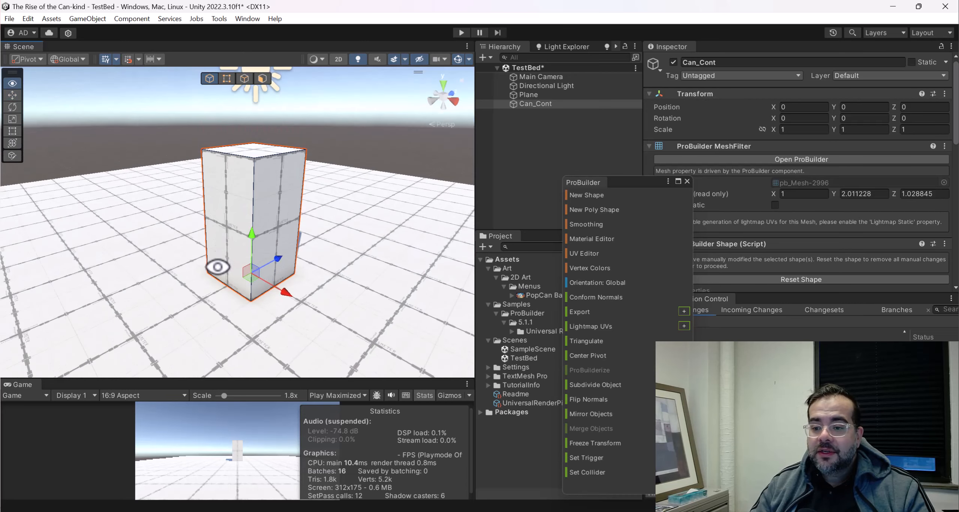
Switch to Unity and export the Can_Cont box from ProBuilder as an OBJ file named Can_Cont on the Desktop
left_click_drag(217, 267, 259, 180, "alt")
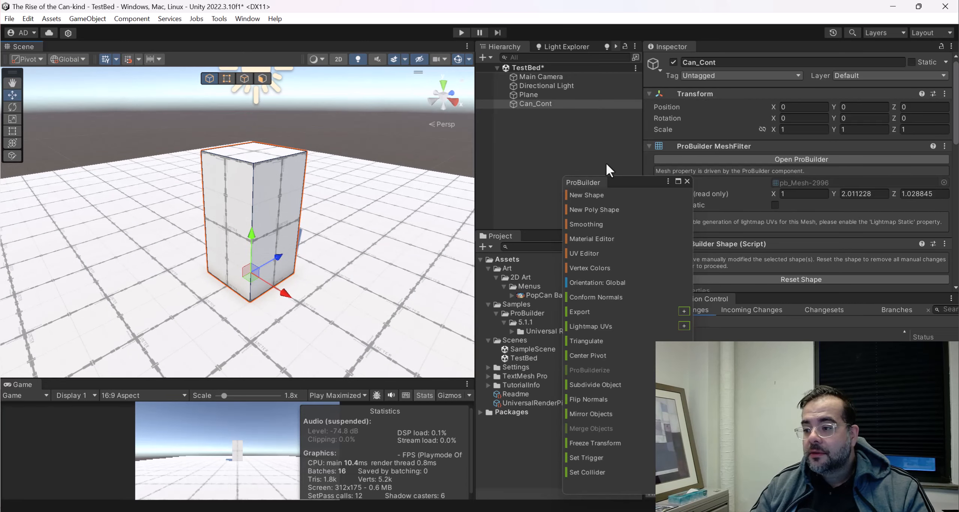
left_click_drag(632, 186, 585, 91)
left_click(638, 221)
left_click(812, 193)
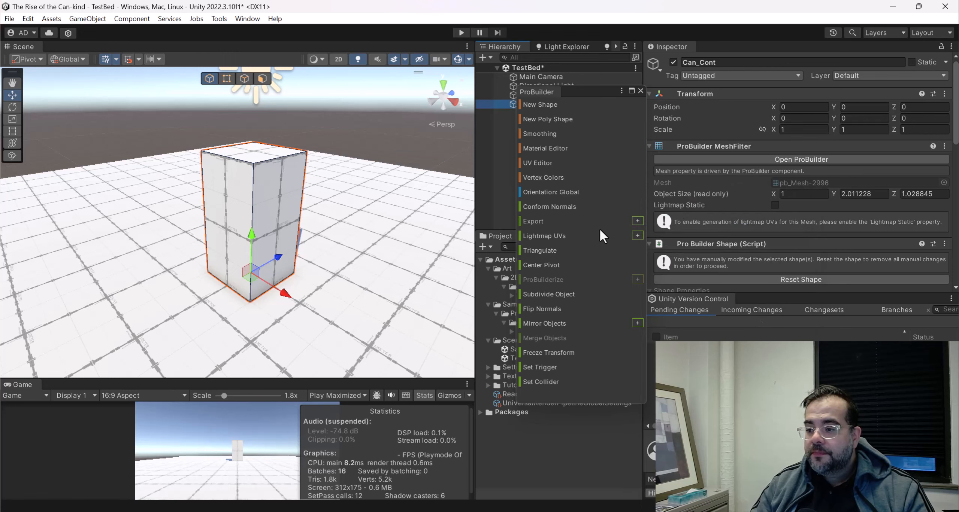
left_click(551, 220)
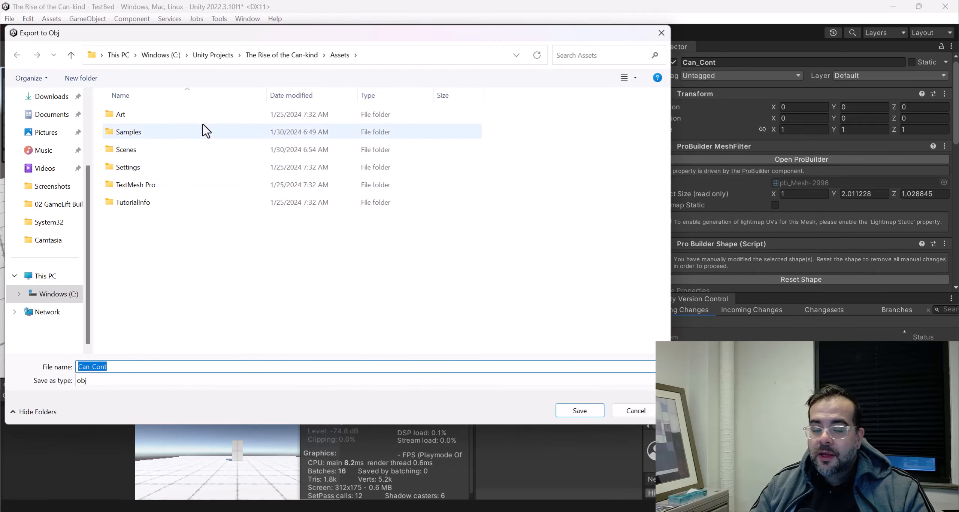
scroll(49, 180, "up", 3)
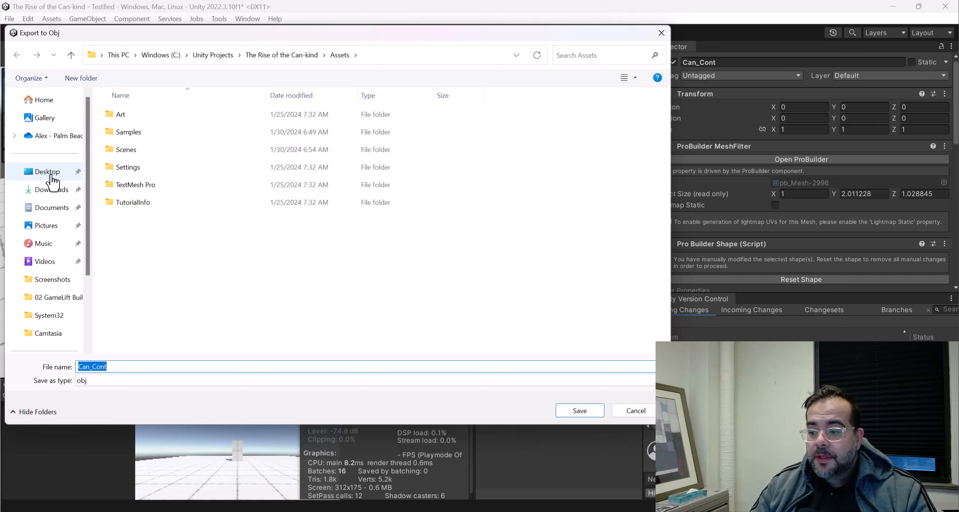
key("Return")
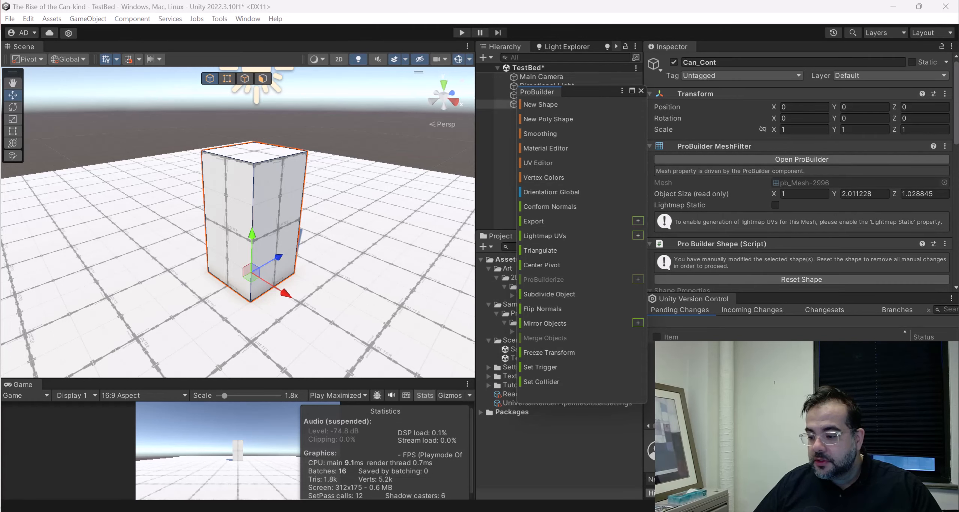
Switch to Blender and delete the default cube
key("alt+Tab")
left_click(536, 275)
key("Delete")
Import the OBJ file Can_Cont.obj from the Desktop
left_click(25, 21)
mouse_move(38, 176)
left_click(217, 220)
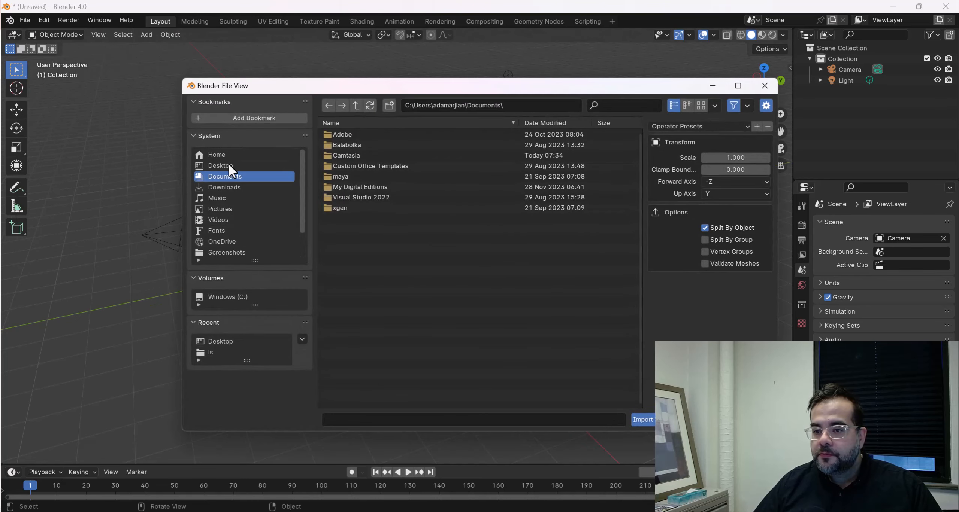
left_click(229, 165)
left_click(365, 197)
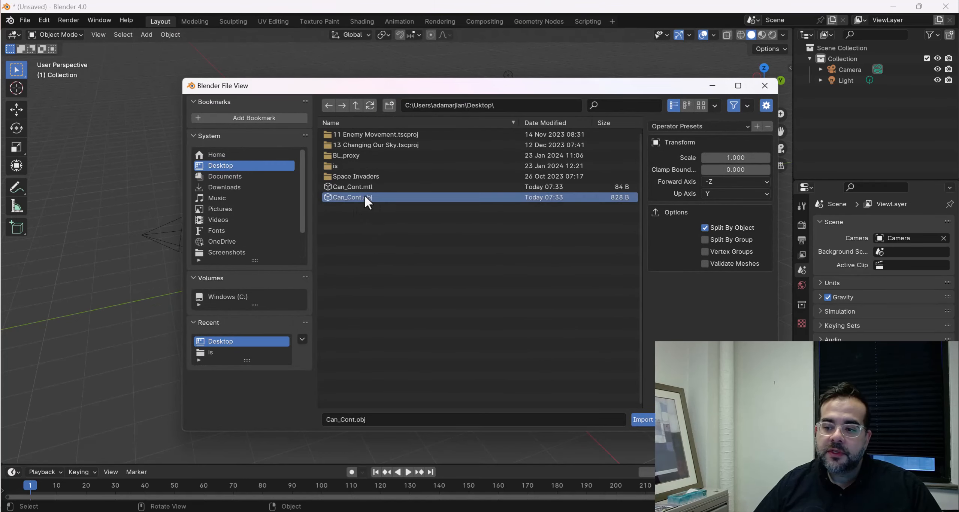
left_click(645, 420)
Set the viewport to Material Preview shading, and add a cylinder mesh with its creation settings expanded
left_click(762, 35)
key("shift+a")
left_click(524, 293)
mouse_move(499, 338)
middle_mouse_down()
mouse_move(495, 312)
mouse_move(491, 325)
middle_mouse_up()
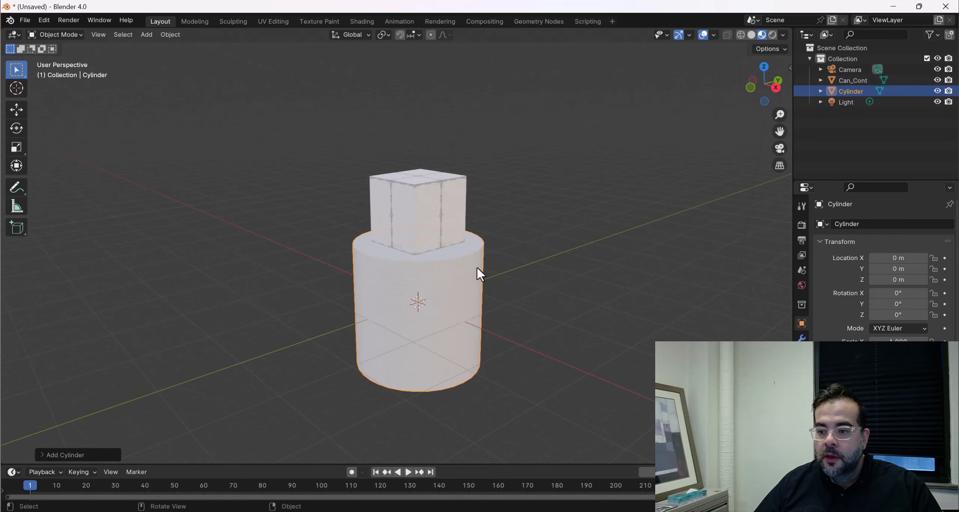
left_click(62, 456)
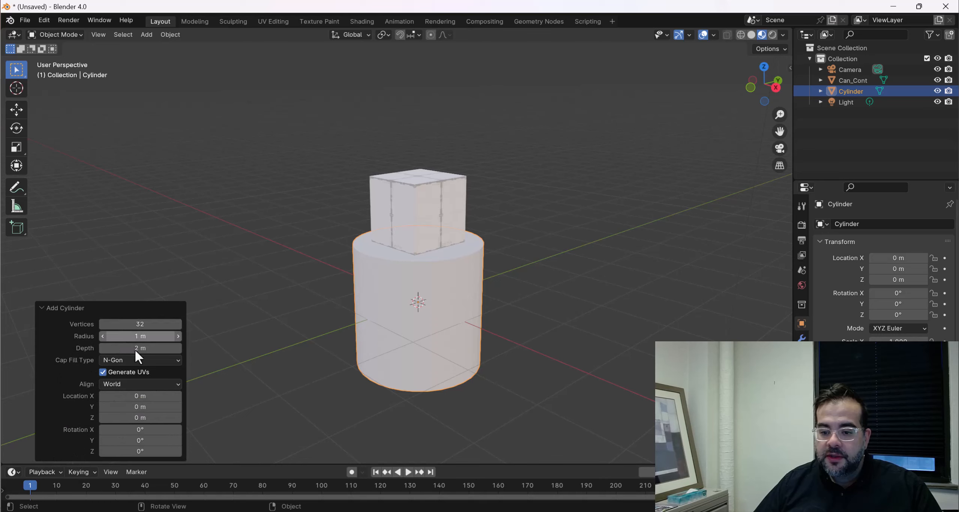
Set the new cylinder's vertex count to 12
left_click(144, 327)
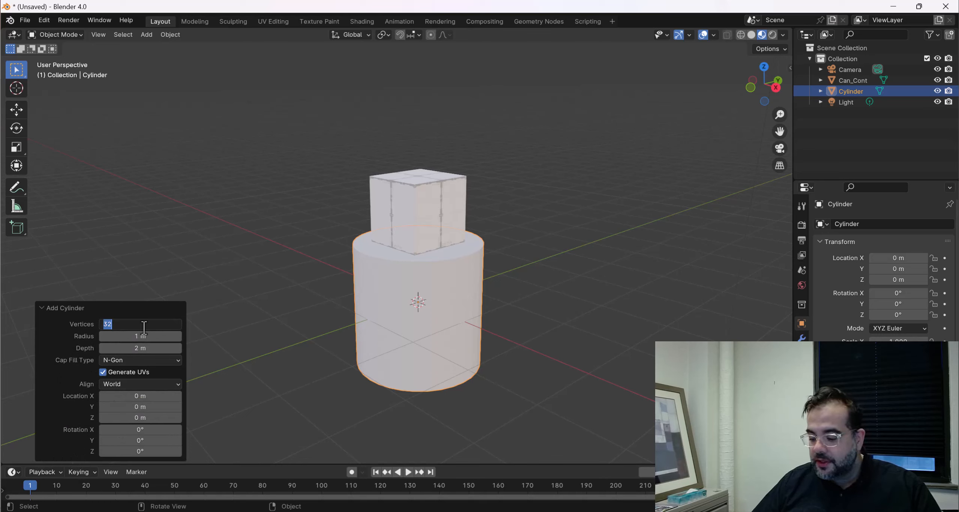
type("12")
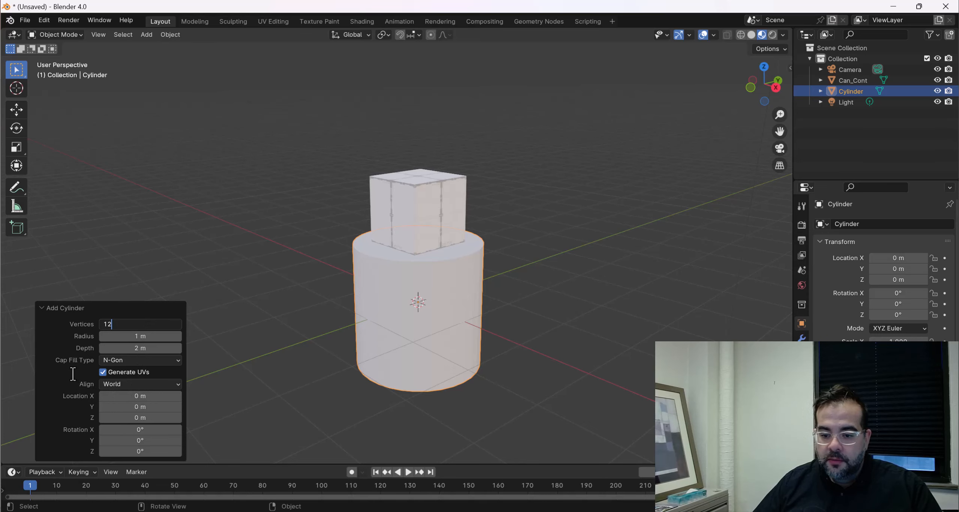
key("Return")
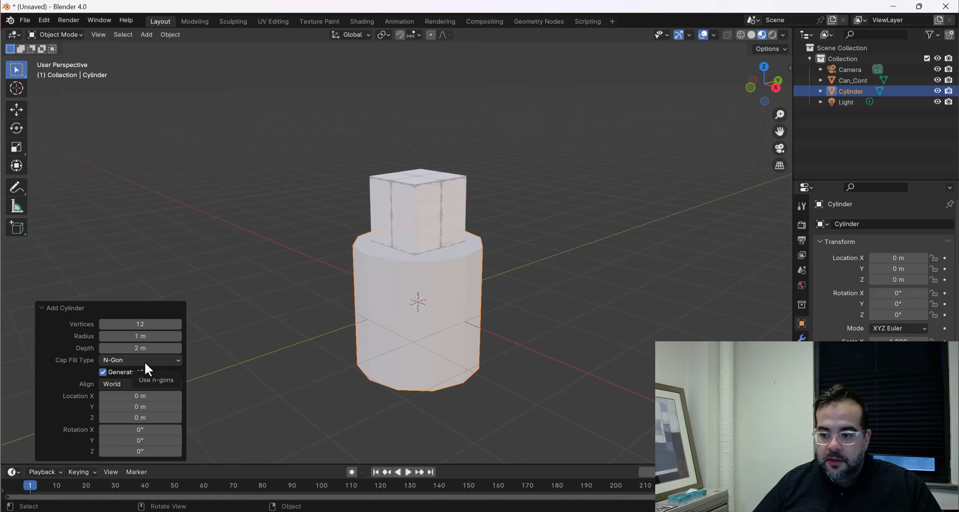
middle_click_drag(472, 317, 413, 315)
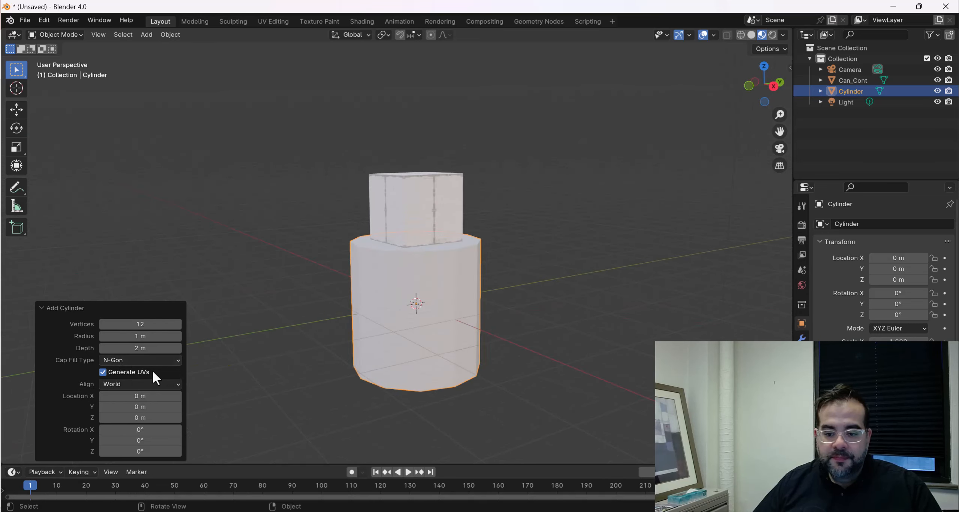
Set the new cylinder's vertex count to 20
left_click(149, 323)
type("20")
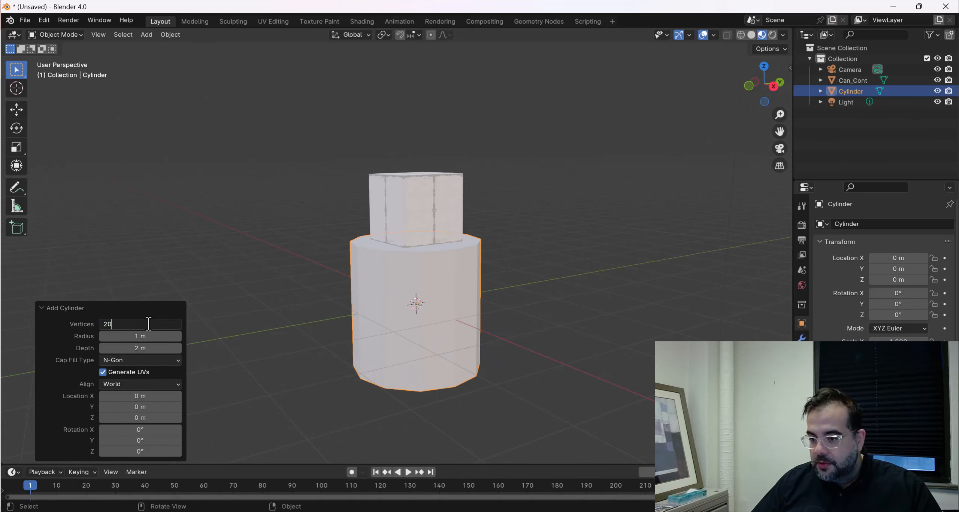
key("Return")
Set the cylinder's Z location to 1 m and its radius to 0.72 m
middle_click_drag(367, 301, 379, 289)
middle_click_drag(378, 289, 382, 291)
left_click(126, 418)
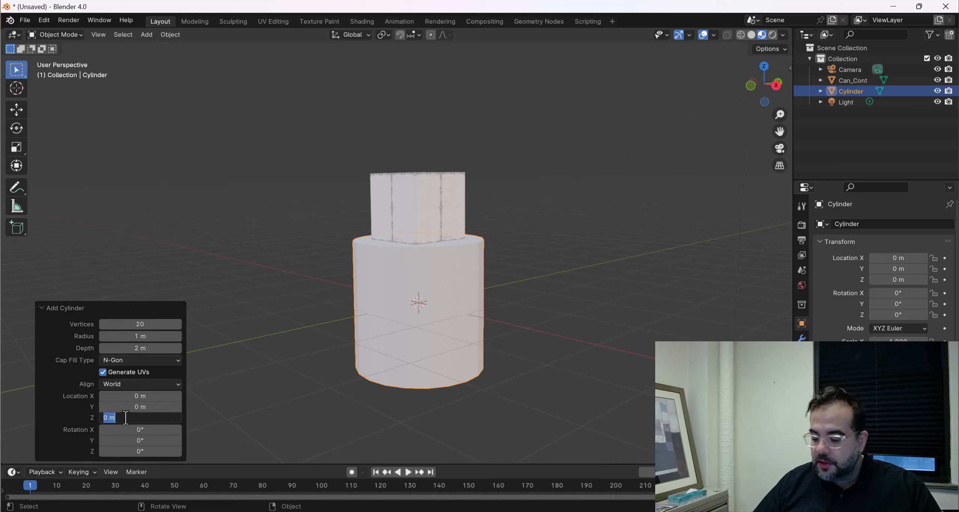
type("1")
key("Return")
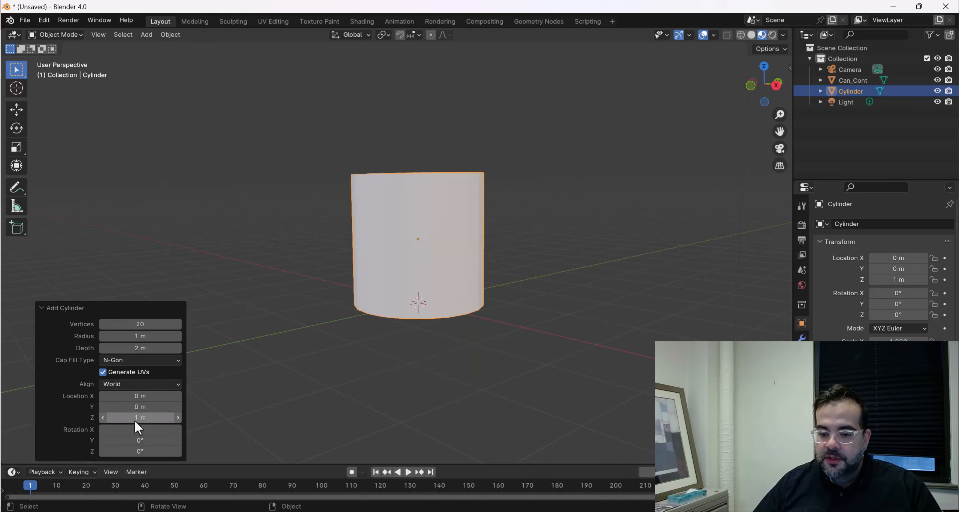
middle_click_drag(500, 261, 522, 264)
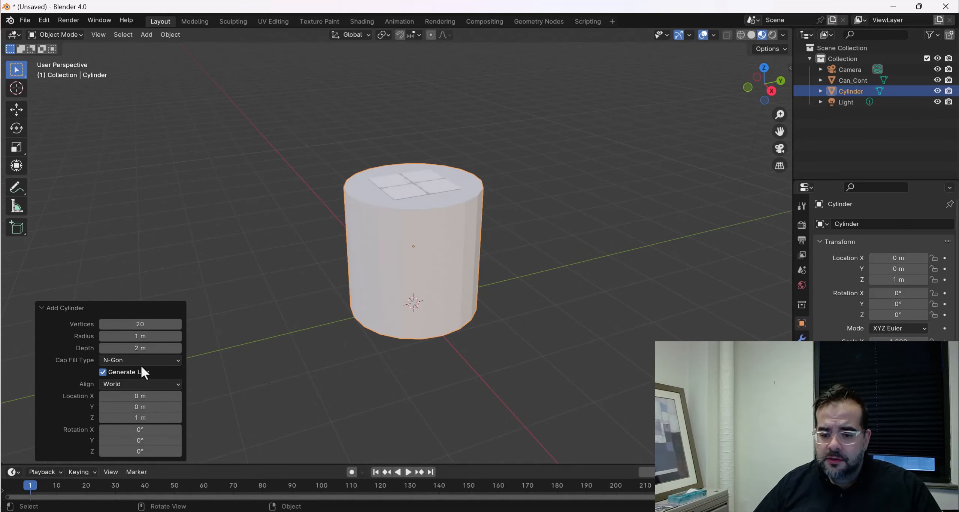
mouse_move(139, 335)
left_mouse_down()
mouse_move(150, 334)
mouse_move(130, 335)
mouse_move(139, 336)
left_mouse_up()
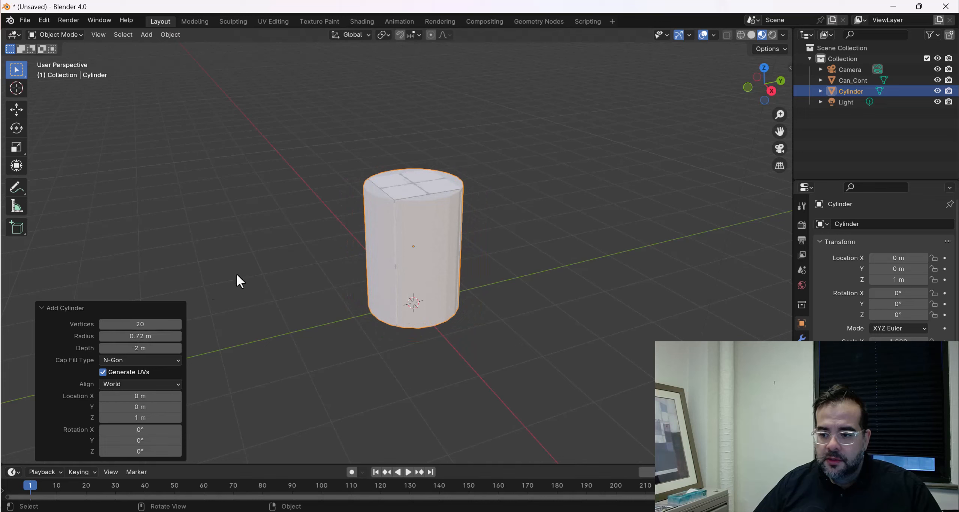
Delete the imported Can_Cont reference box, keeping only the cylinder mesh
left_click(396, 199)
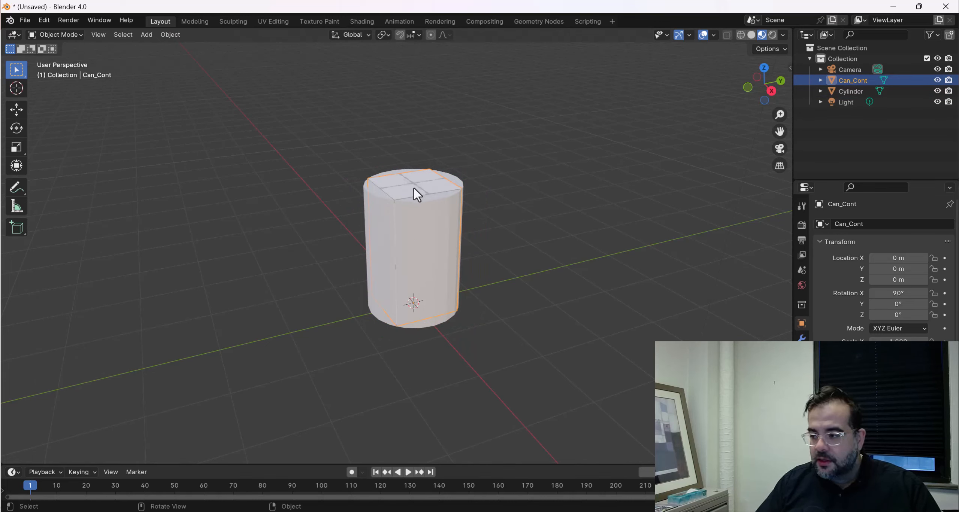
key("x")
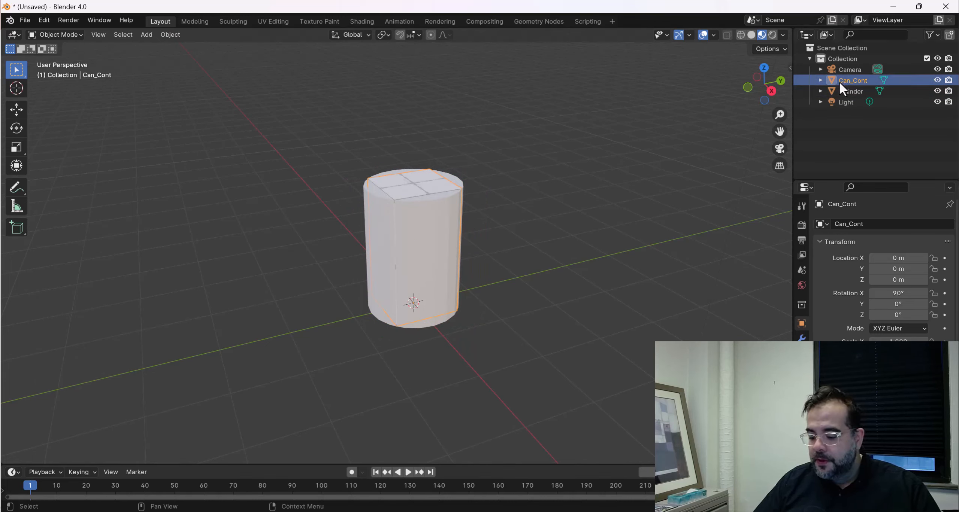
scroll(495, 200, "up", 4)
mouse_move(493, 201)
middle_mouse_down()
mouse_move(501, 172)
mouse_move(484, 186)
middle_mouse_up()
scroll(502, 174, "down", 3)
right_click(462, 190)
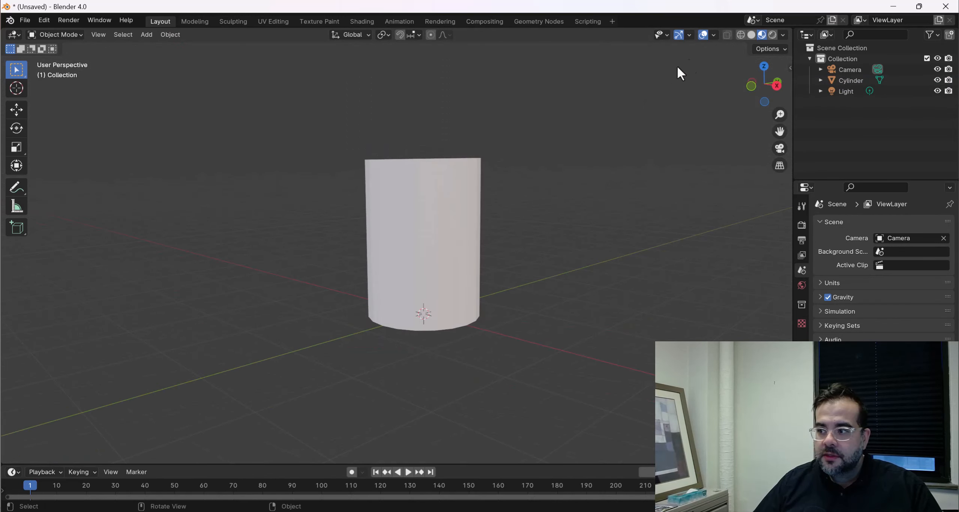
Set the viewport to Solid shading, and open the object options for the cylinder
left_click(740, 35)
left_click(751, 34)
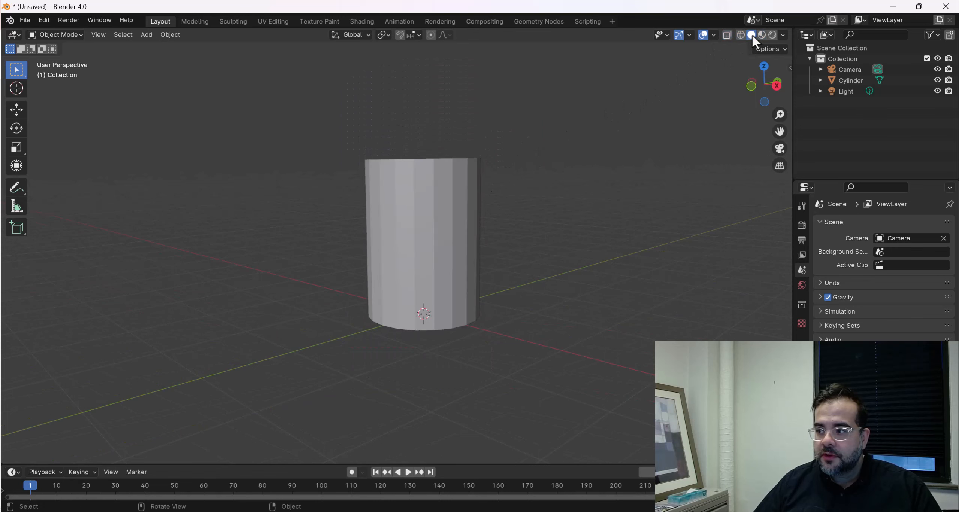
middle_click_drag(499, 163, 390, 210)
middle_click_drag(525, 175, 381, 285)
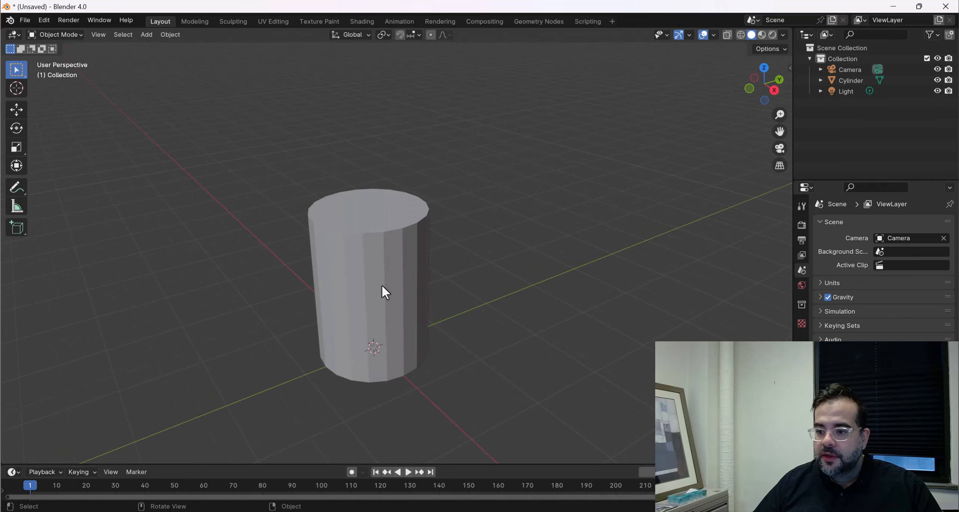
left_click(400, 247)
right_click(377, 248)
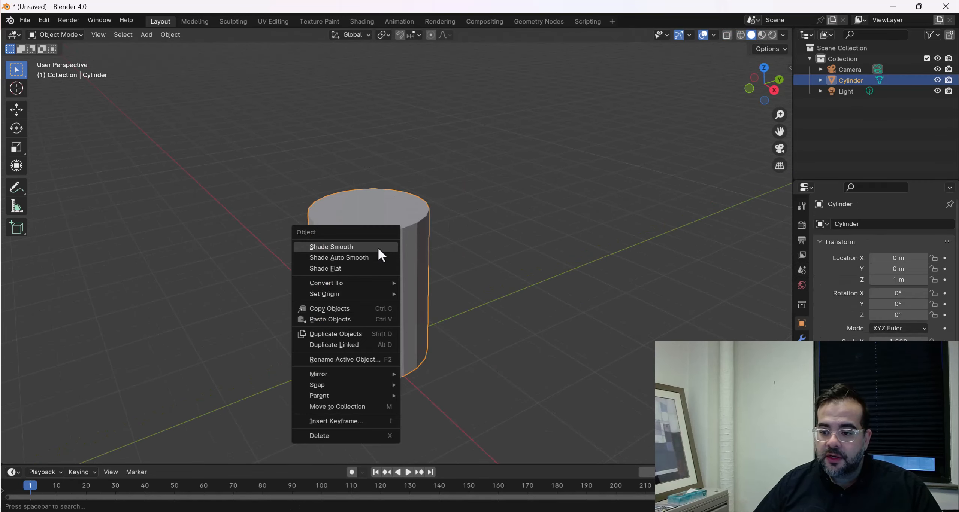
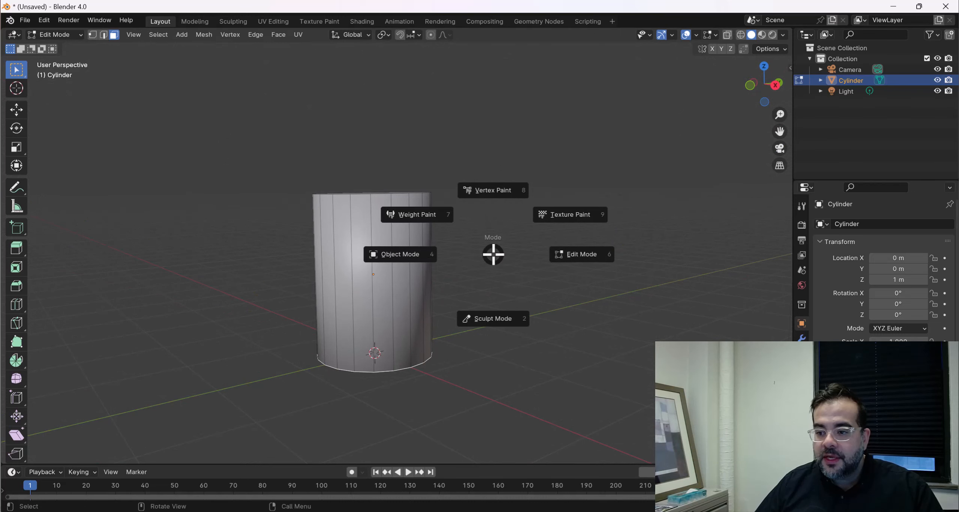
Return the cylinder from Edit Mode to Object Mode and deselect it
left_click(419, 255)
left_click(507, 234)
middle_click_drag(508, 234, 503, 247)
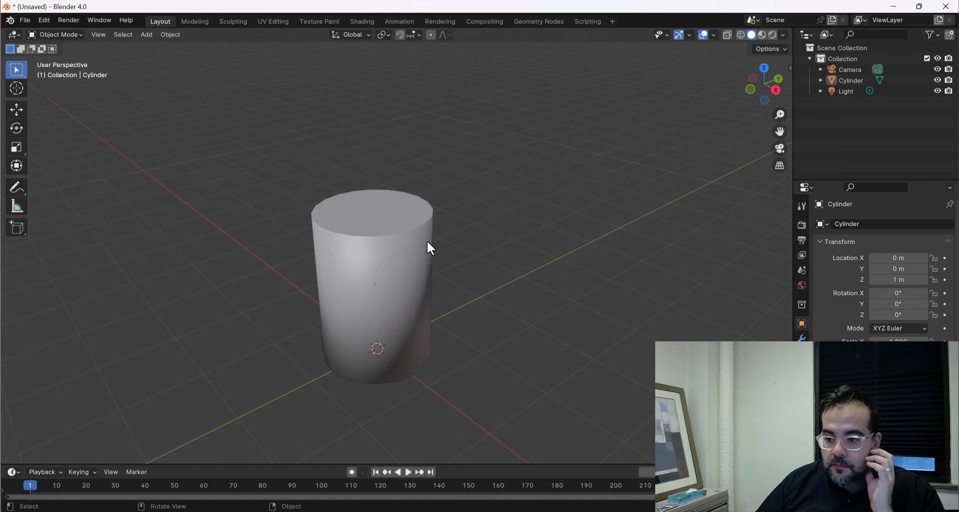
middle_click_drag(428, 247, 446, 235)
scroll(446, 228, "up", 2)
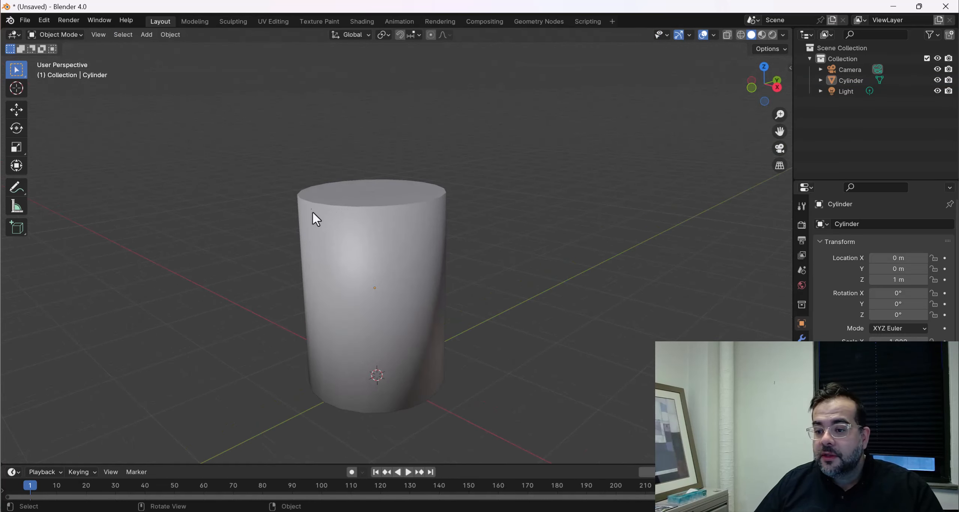
Select the cylinder and switch it to Edit Mode
middle_click_drag(312, 216, 299, 195)
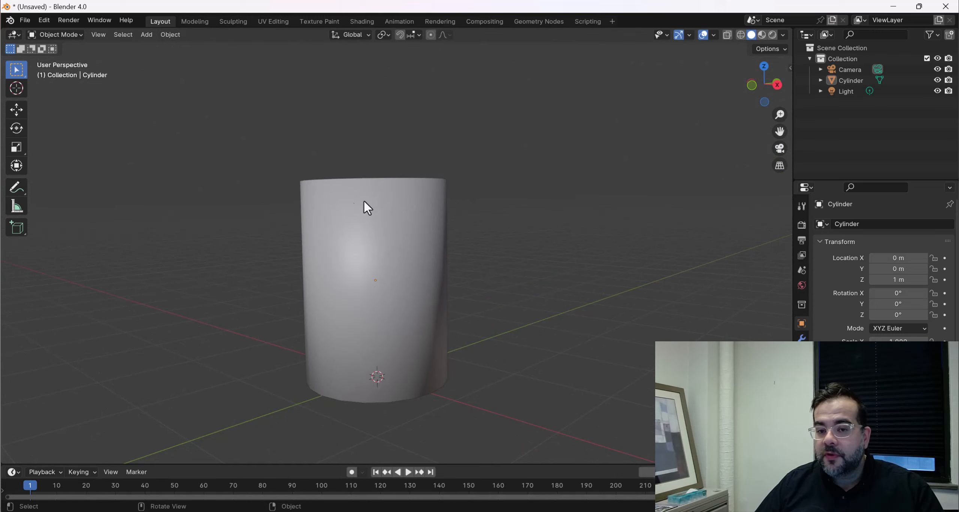
middle_click_drag(354, 208, 395, 232)
left_click(395, 258)
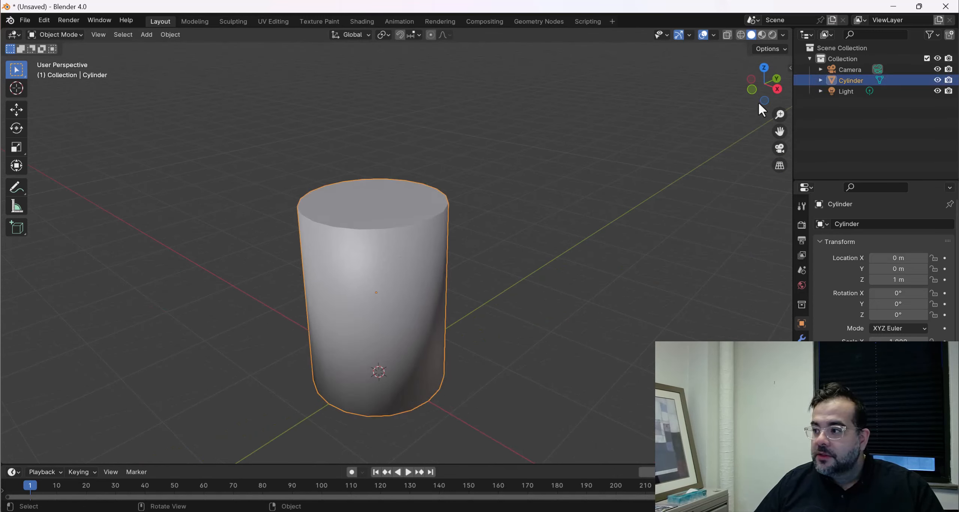
key("ctrl+Tab")
left_click(586, 217)
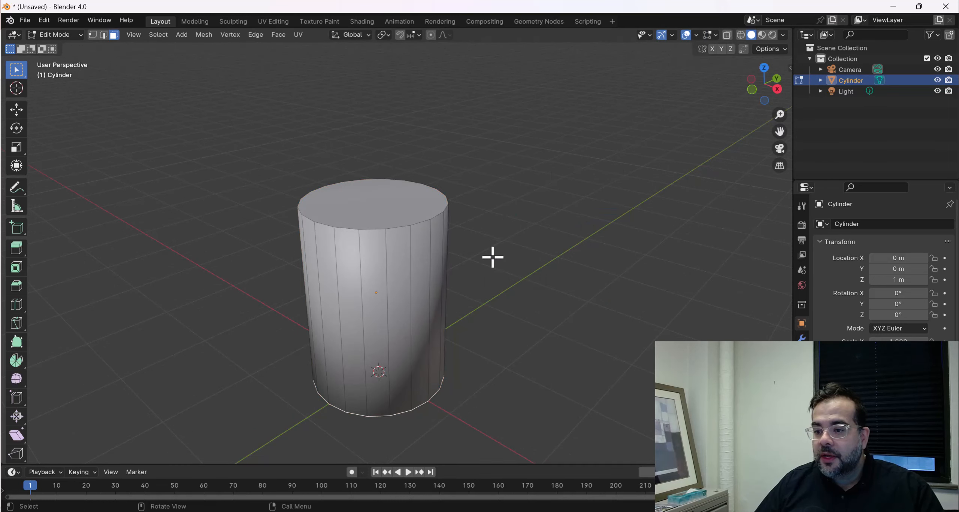
middle_click_drag(493, 257, 507, 236)
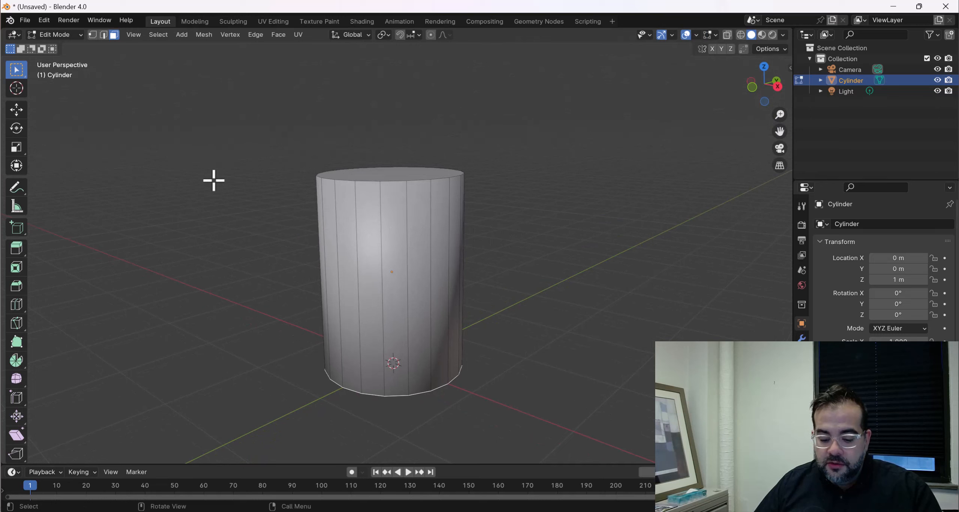
Toggle the viewport's toolbar on and off several times, leaving it hidden
key("t")
key("t")
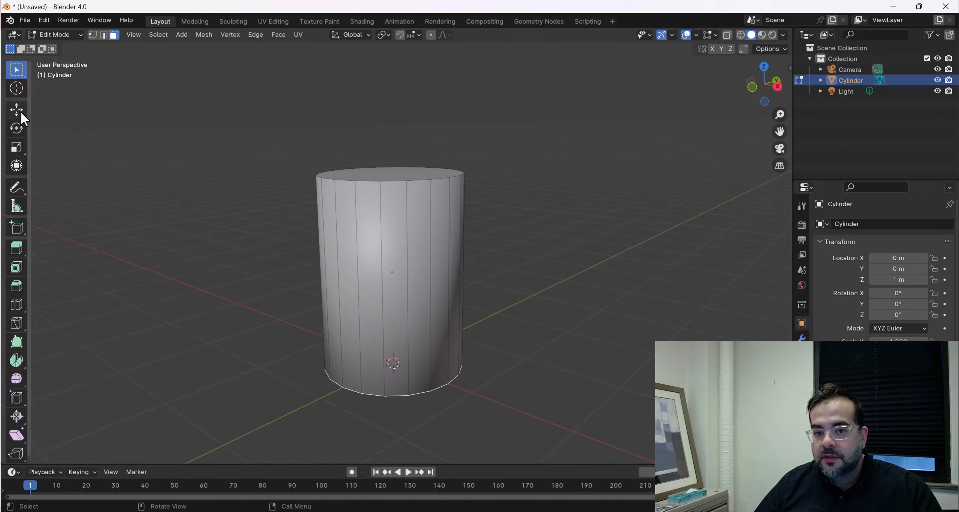
key("t")
key("t")
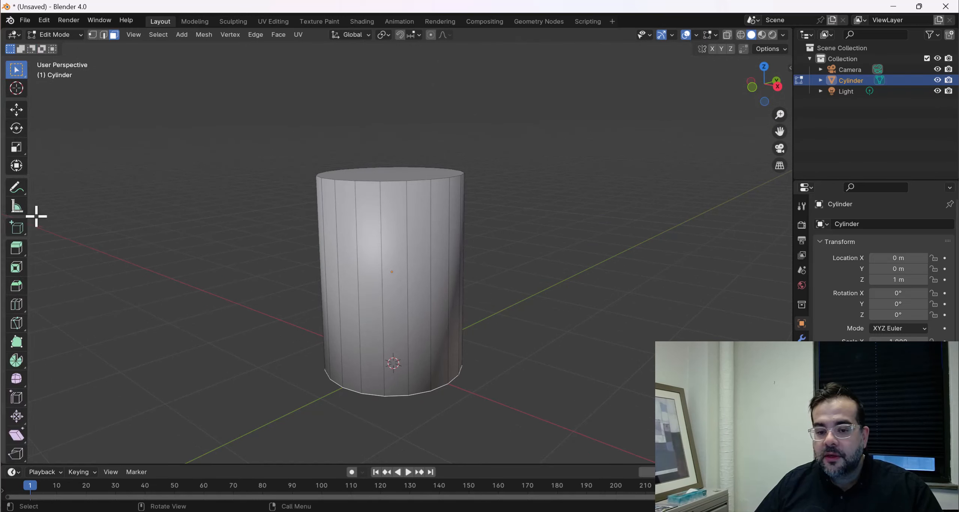
key("t")
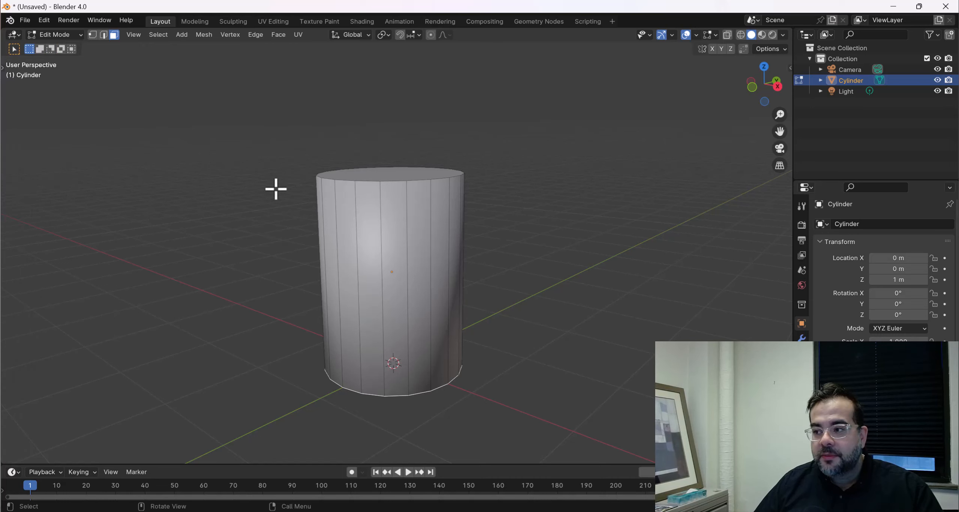
key("t")
key("t")
key("t")
key("t")
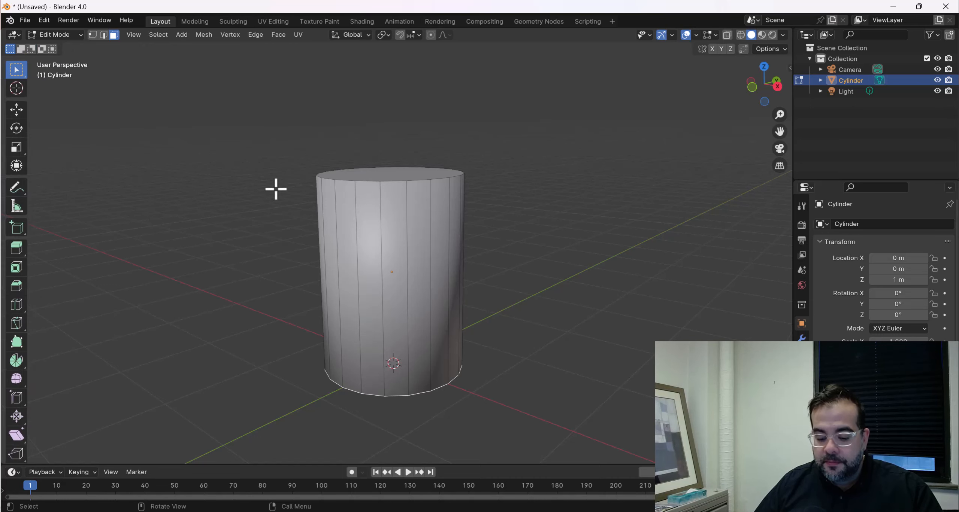
Add two horizontal edge loops just below the cylinder's top rim using Loop Cut
key("shift+space")
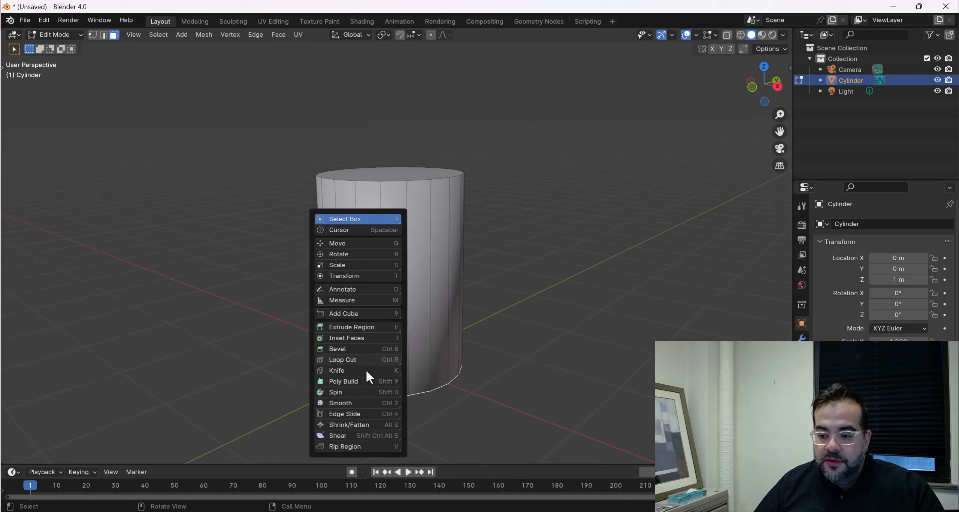
left_click(370, 357)
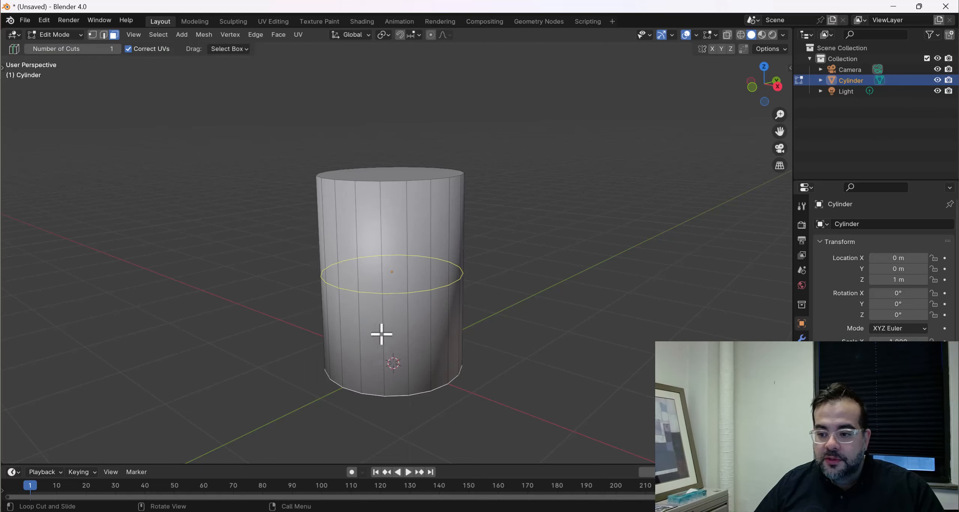
left_click_drag(410, 317, 451, 214)
left_click_drag(409, 261, 417, 187)
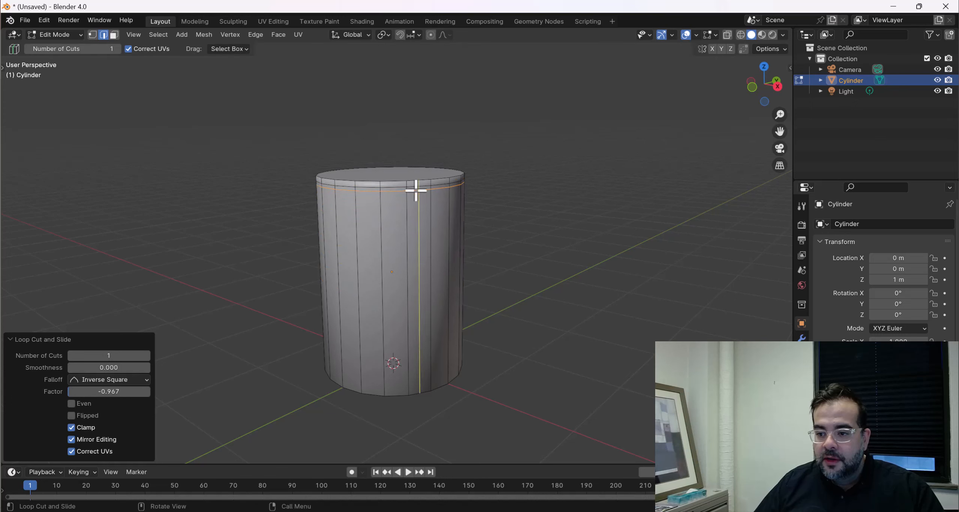
Add two horizontal edge loops just above the cylinder's base, sliding the second to a factor of about 0.936
left_click_drag(410, 285, 409, 377)
left_click_drag(414, 307, 410, 360)
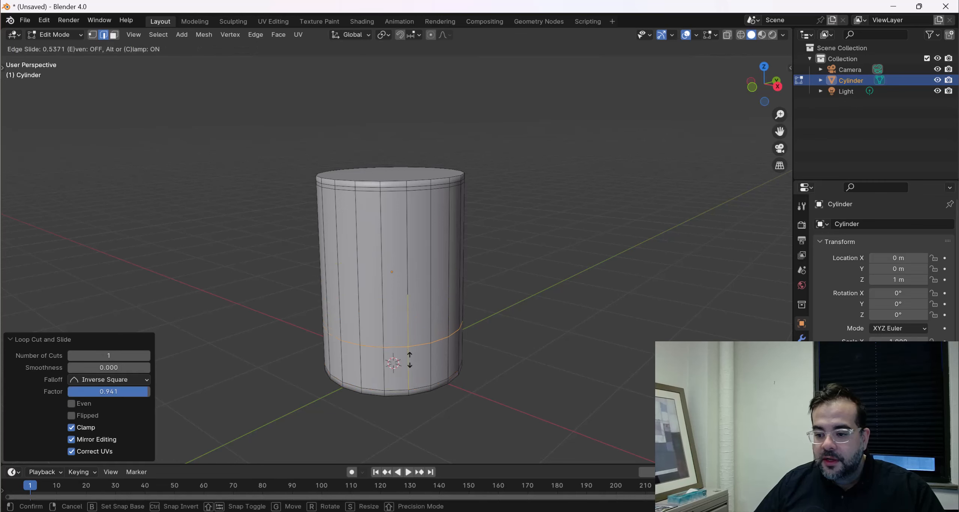
left_click_drag(415, 400, 415, 399)
middle_click_drag(525, 370, 526, 323)
scroll(536, 327, "up", 1)
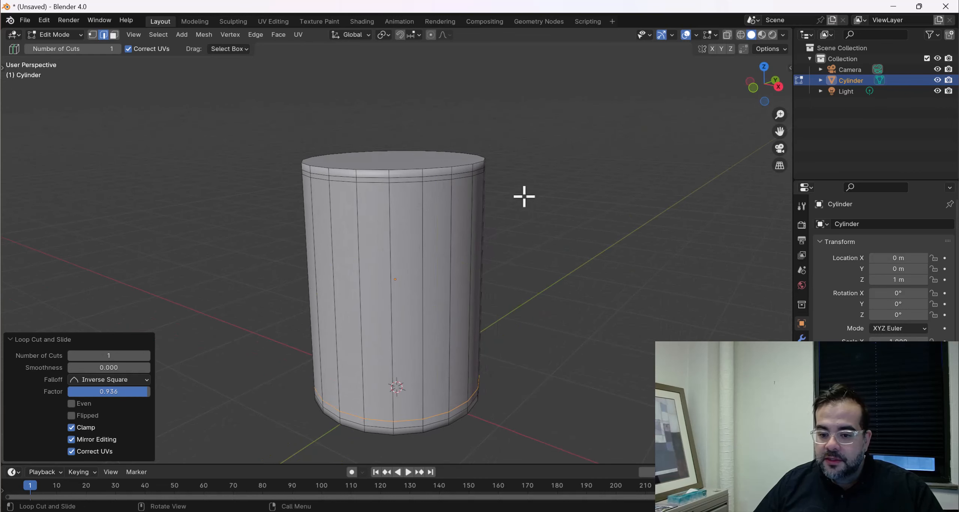
Activate the Scale tool and scale the lower edge loop near the base slightly outward to form a bottom lip
key("shift+space")
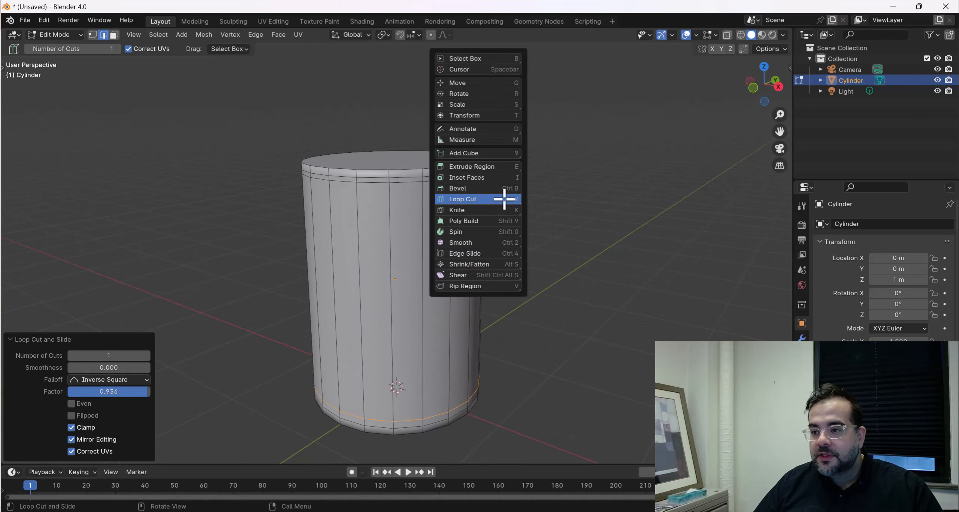
left_click(488, 115)
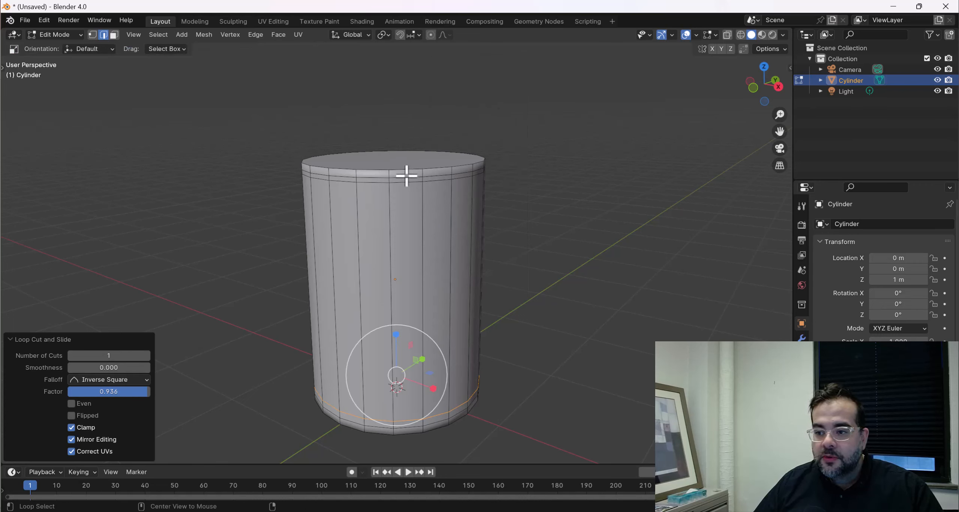
left_click(405, 176, "alt")
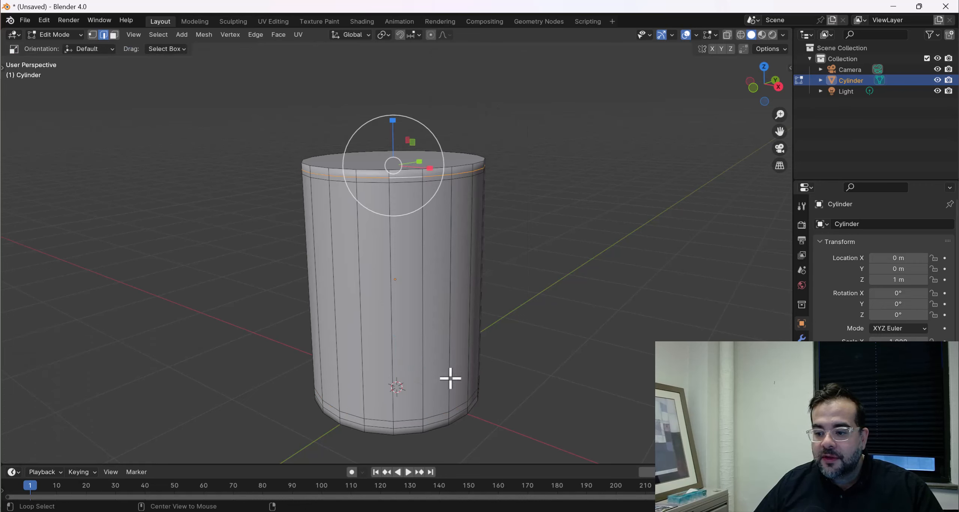
left_click(411, 426, "alt")
key("s")
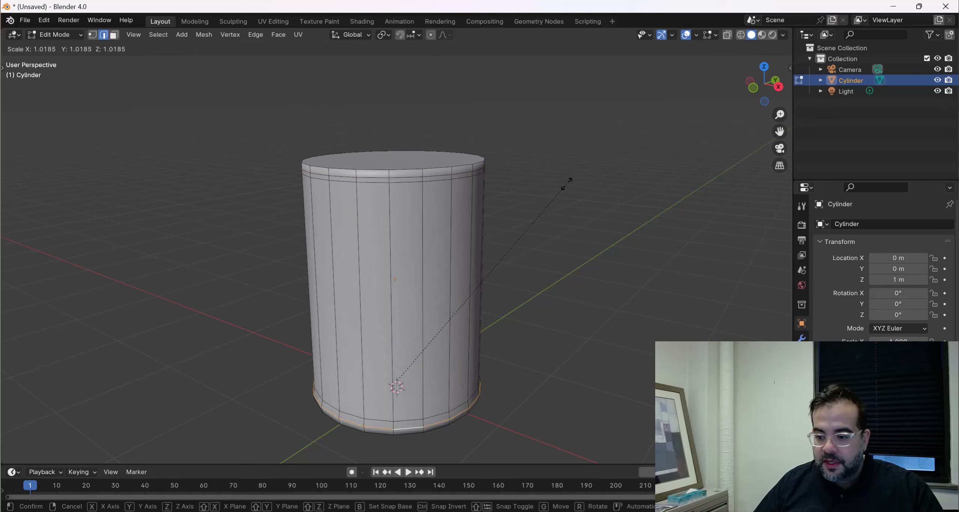
left_click(577, 184)
Scale the upper edge loop near the top rim outward to about 1.045, and clear the selection
left_click(419, 179, "alt")
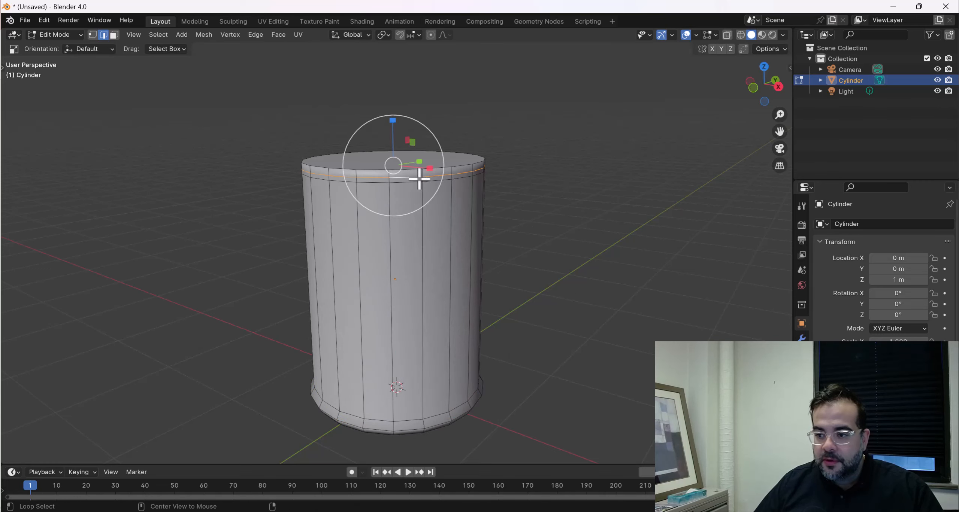
key("s")
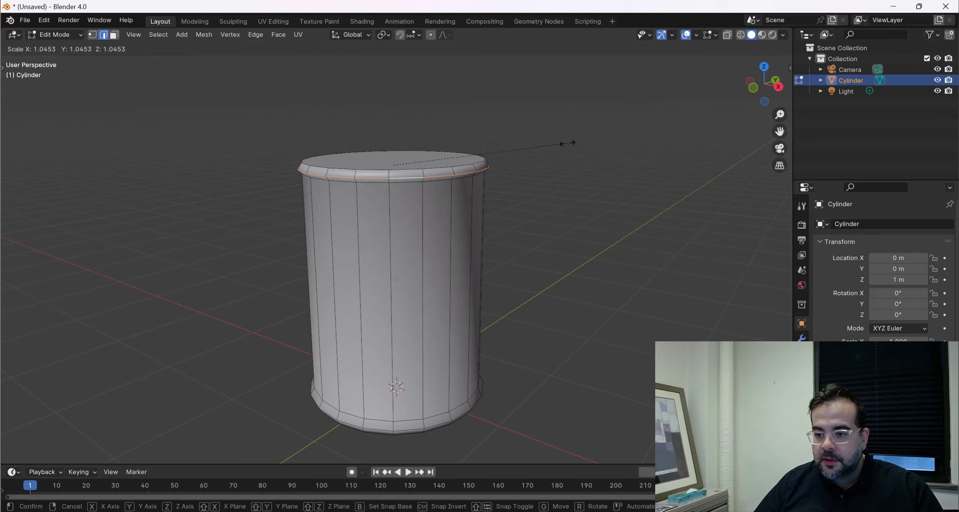
left_click(568, 144)
scroll(514, 221, "down", 3)
middle_click_drag(513, 221, 525, 239)
scroll(502, 239, "up", 2)
middle_click_drag(446, 252, 419, 208)
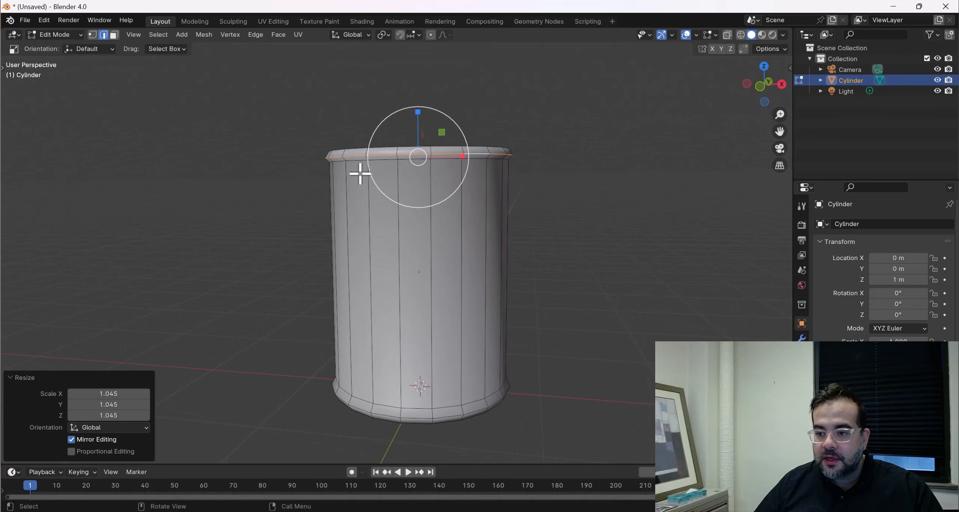
middle_click_drag(560, 190, 541, 202, "shift")
left_click(535, 201)
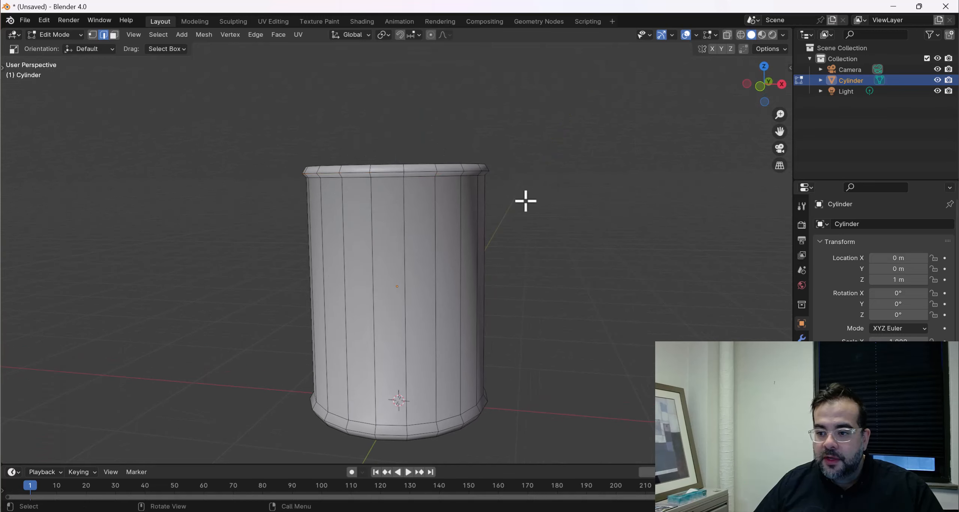
Restore the toolbar and use Move to lower the two edge loops below the top rim slightly along Z
left_click(420, 176, "alt")
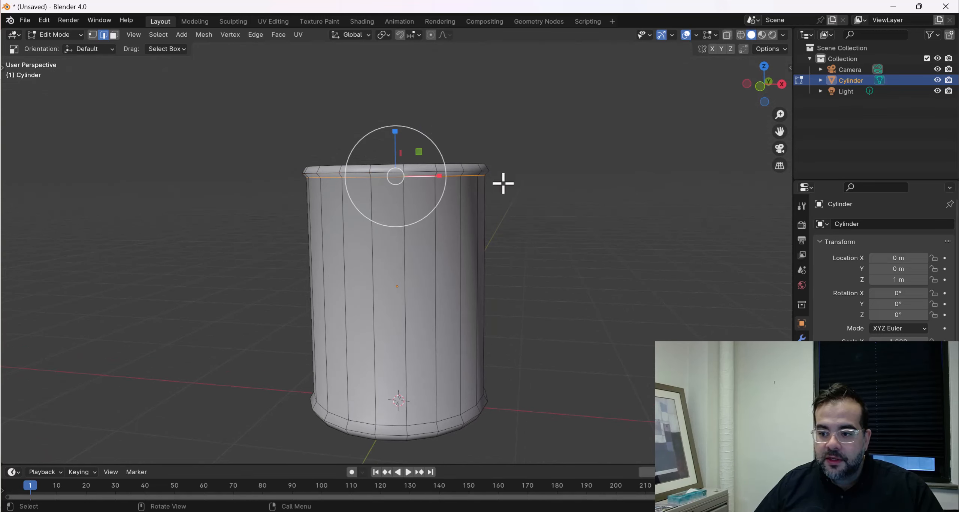
key("t")
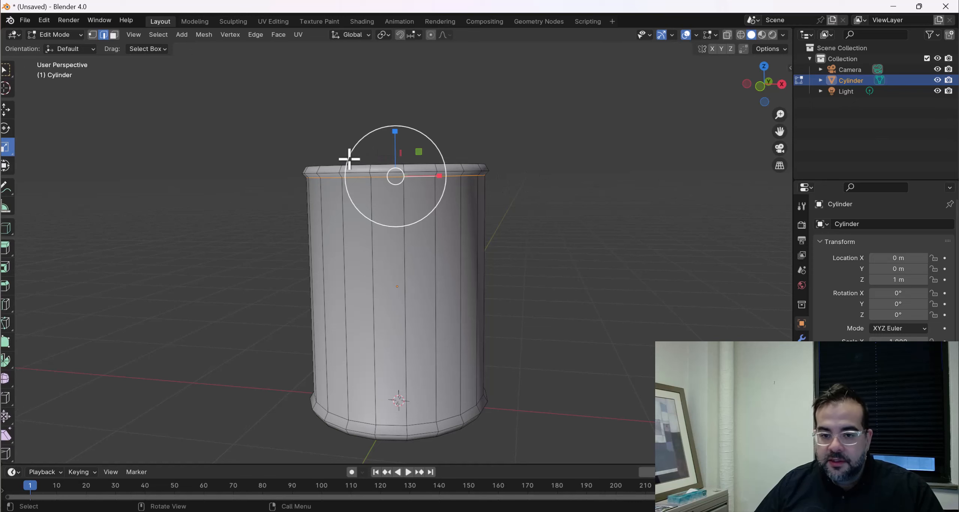
left_click(16, 110)
key("shift+space")
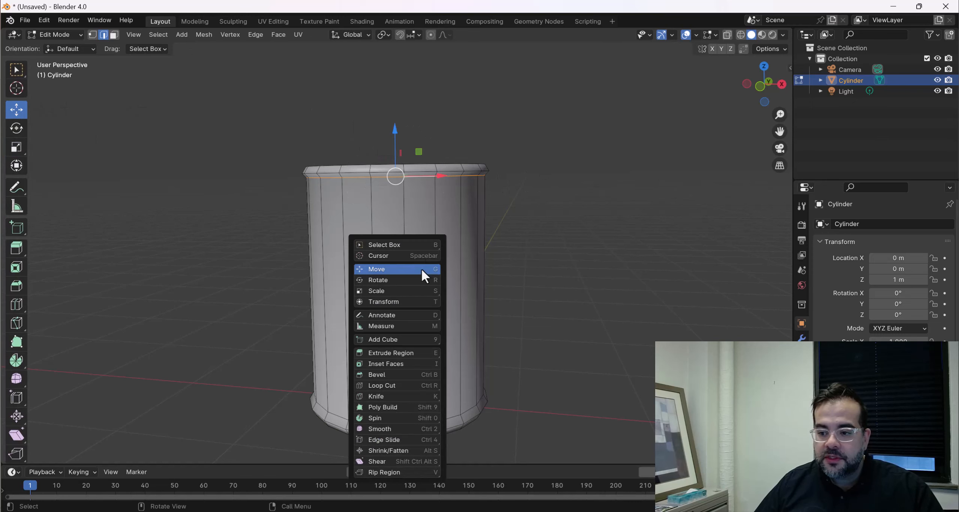
left_click(401, 268)
left_click_drag(396, 131, 396, 133)
left_click(357, 173, "alt")
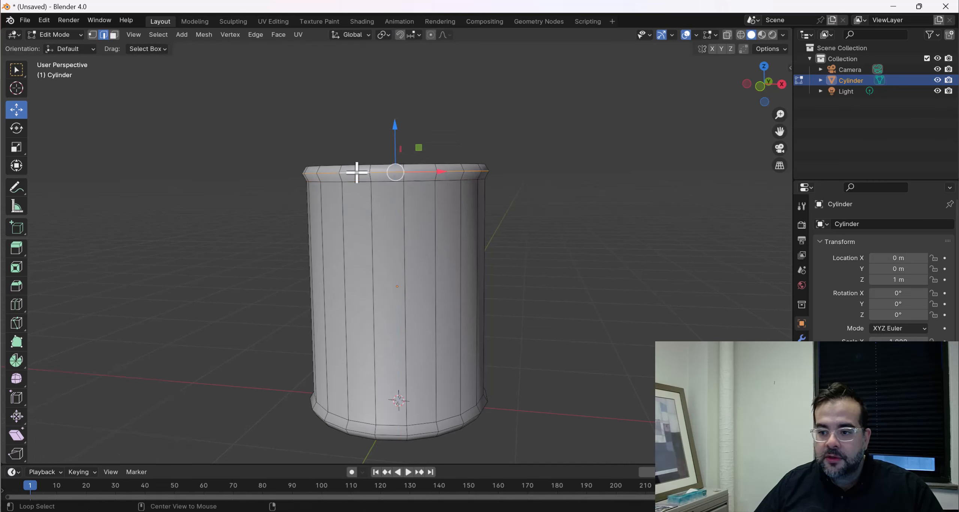
left_click_drag(393, 131, 394, 133)
Raise the two edge loops near the base slightly along Z, moving the lower one up by about 0.03 m
left_click(395, 425, "alt")
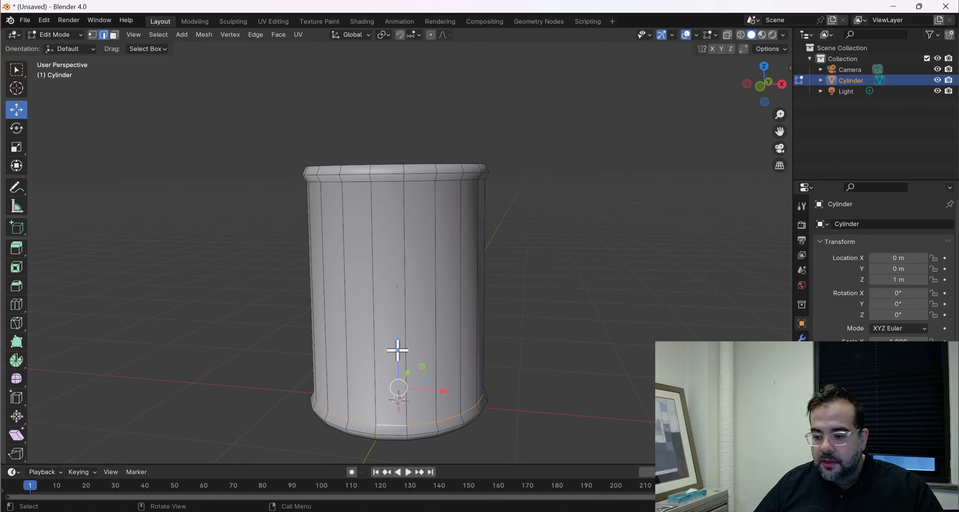
left_click_drag(398, 339, 398, 344)
left_click(386, 436, "alt")
scroll(471, 282, "down", 5)
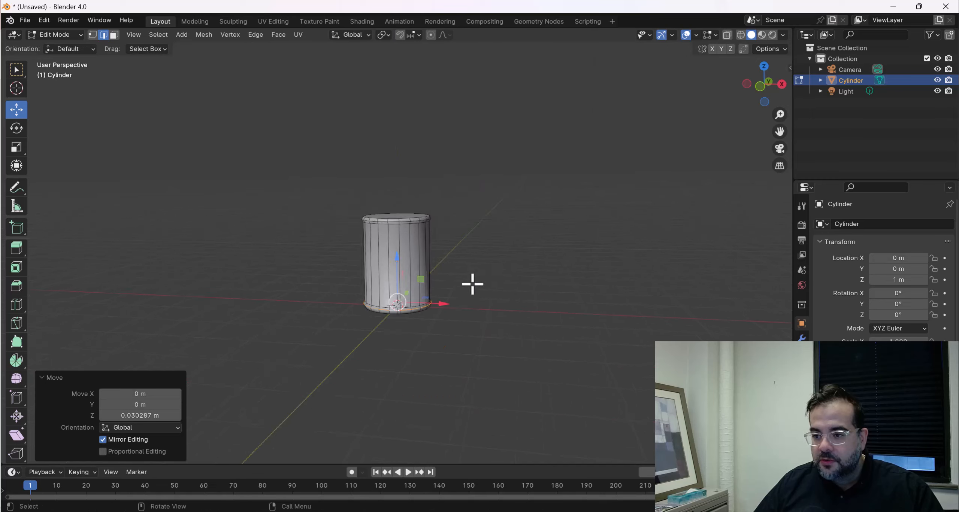
mouse_move(471, 283)
middle_mouse_down()
mouse_move(533, 287)
mouse_move(460, 281)
middle_mouse_up()
scroll(460, 281, "up", 4)
middle_click_drag(490, 238, 462, 234)
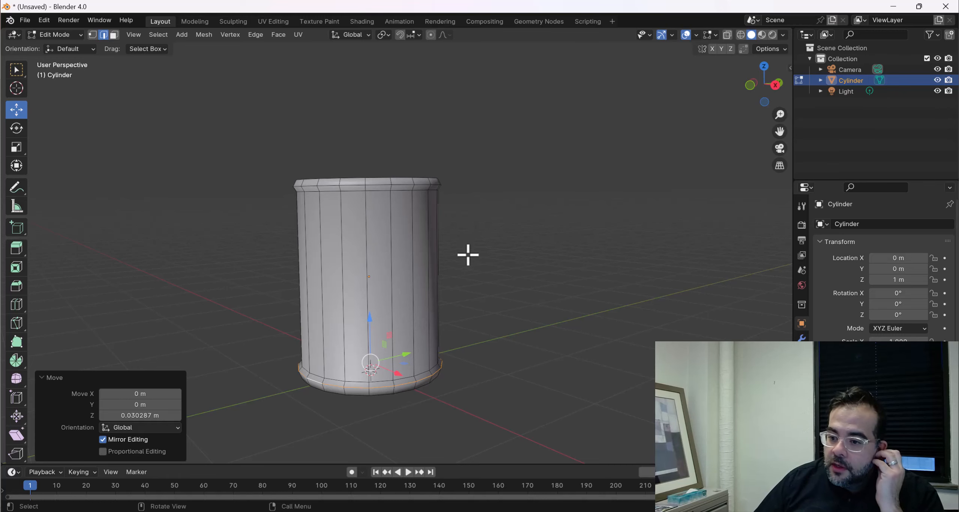
middle_click_drag(506, 249, 592, 195)
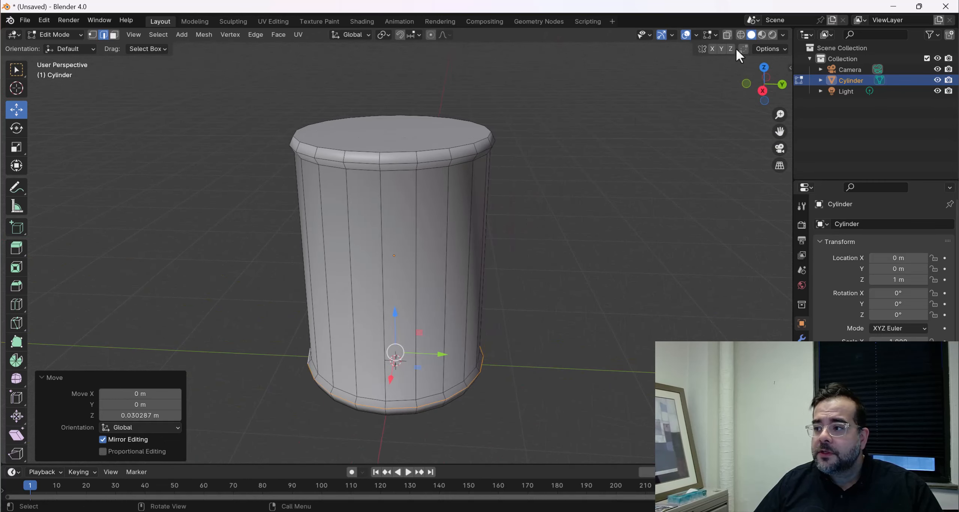
Switch the viewport to Material Preview shading and inspect the can from the side
left_click(762, 34)
middle_click_drag(525, 277, 501, 253)
scroll(501, 252, "down", 1)
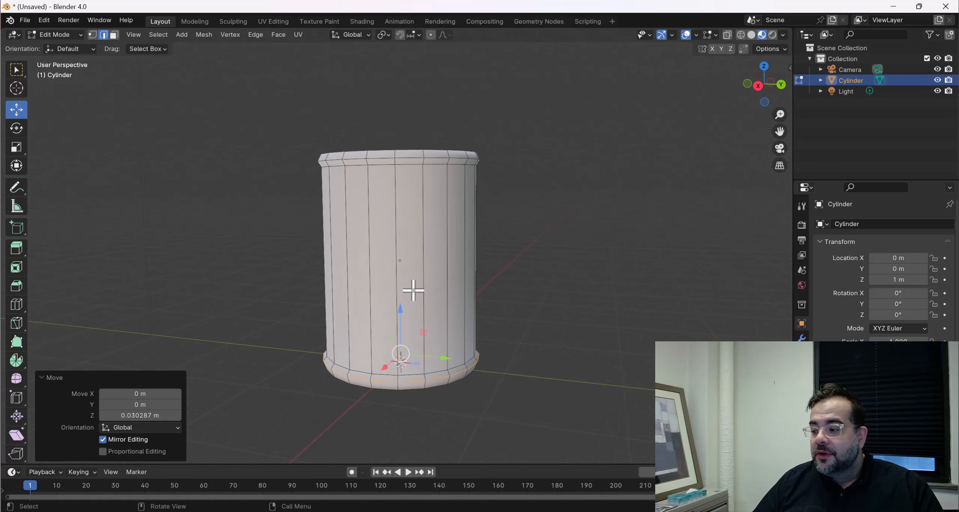
scroll(514, 283, "up", 1)
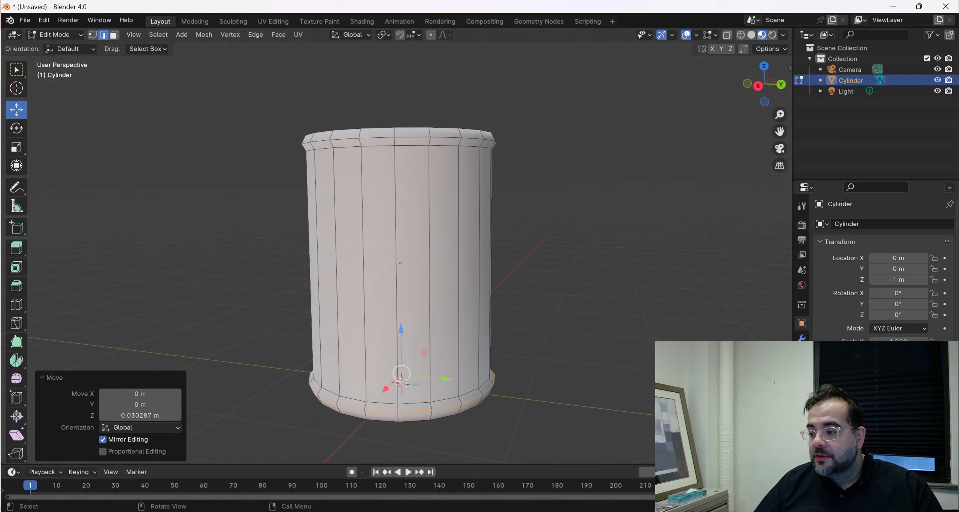
Create a new material for the cylinder and name it Can_MTRL
left_click(802, 414)
left_click(888, 267)
double_click(862, 267)
type("Can_MTRL")
key("Return")
Link an Image Texture to the Base Color of the Can_MTRL material
scroll(873, 292, "down", 3)
left_click(874, 302)
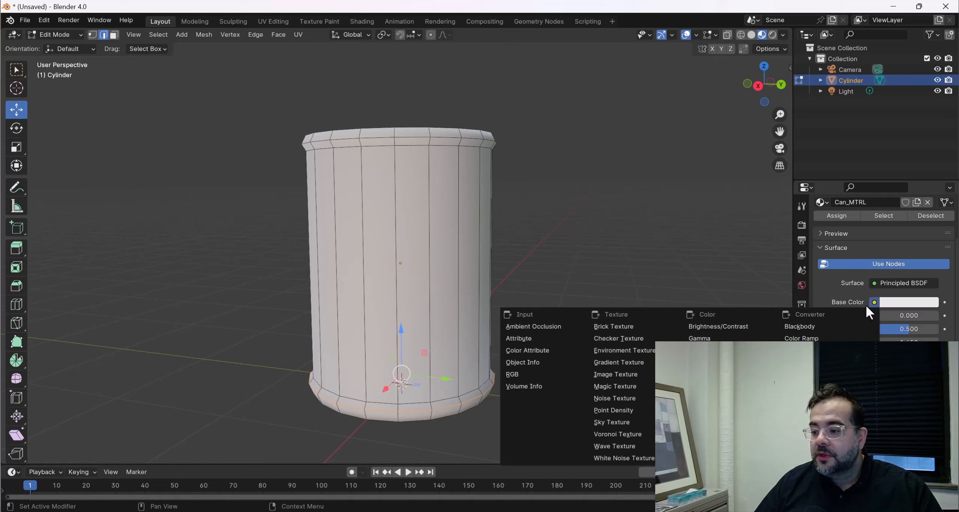
left_click(623, 374)
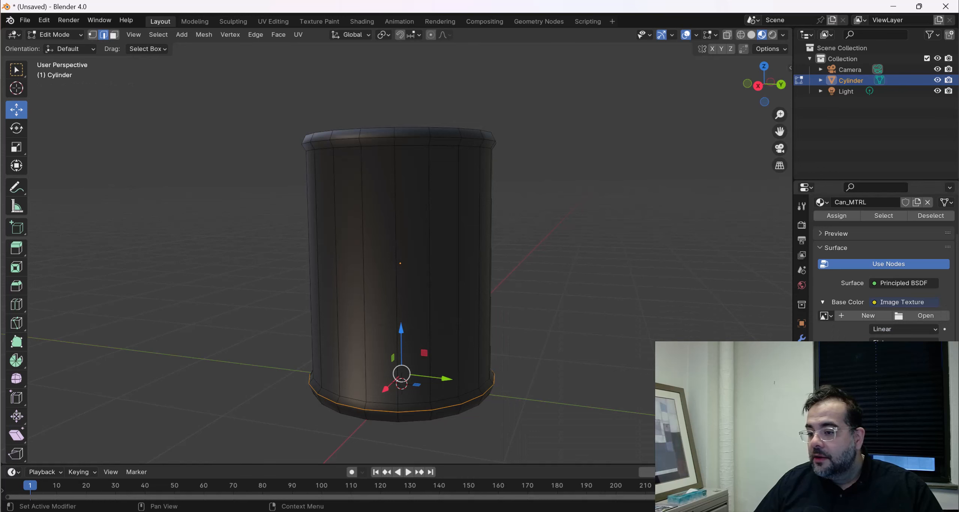
middle_click_drag(567, 306, 533, 300)
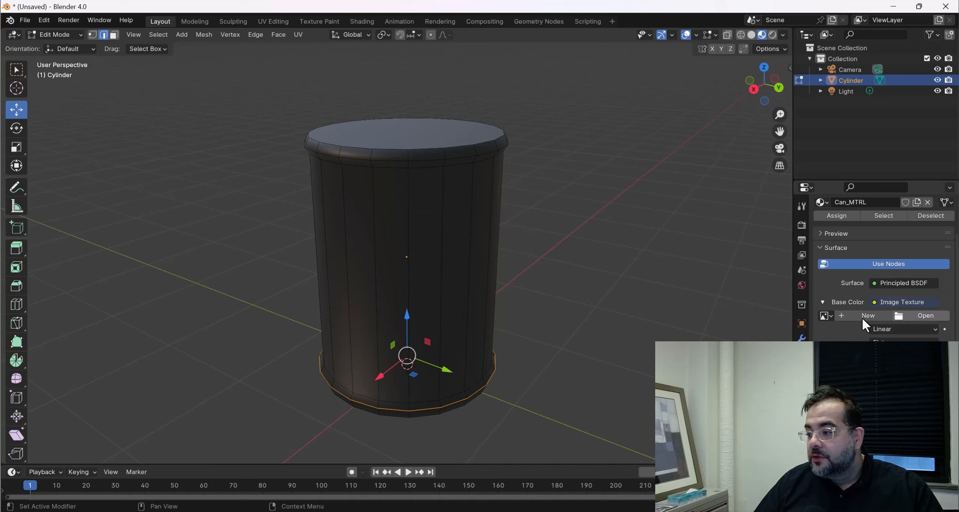
Start a new image for the Base Color texture and name it Can_Albedo
left_click(829, 316)
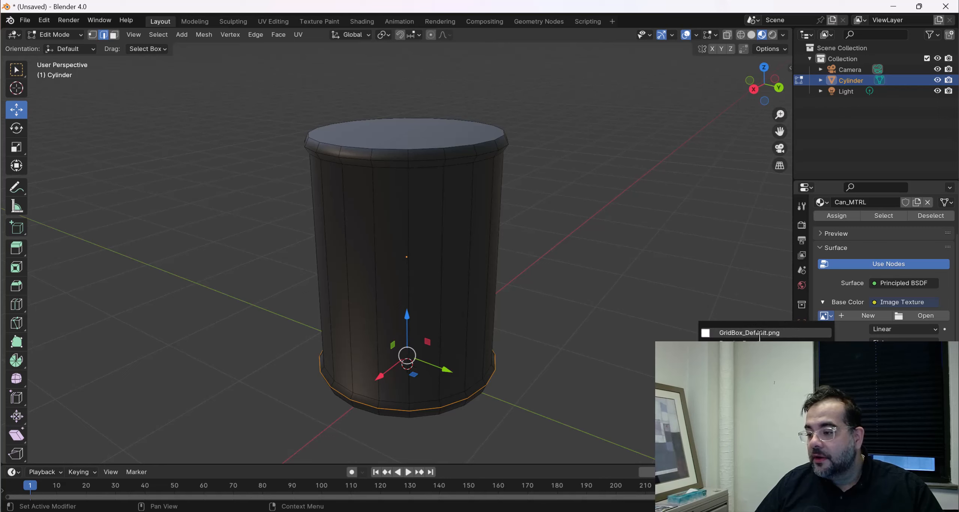
left_click(866, 317)
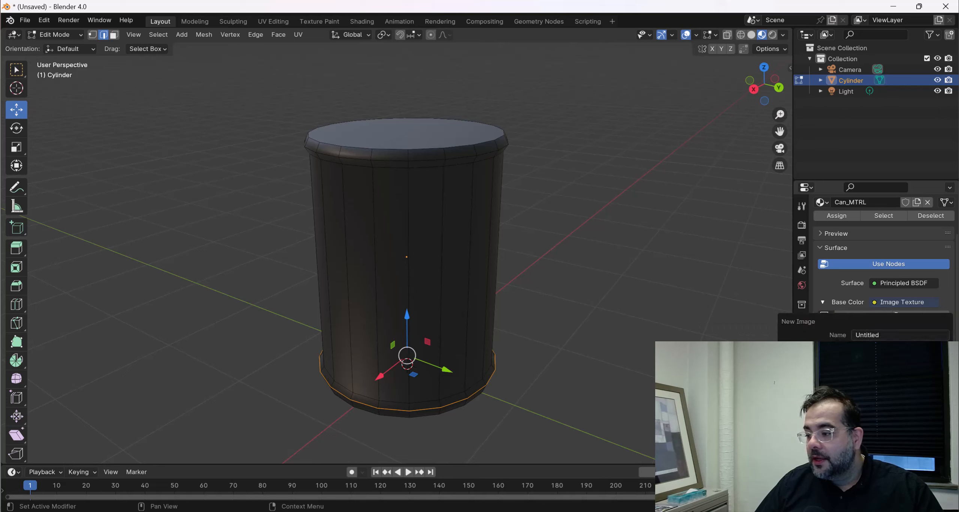
left_click(892, 336)
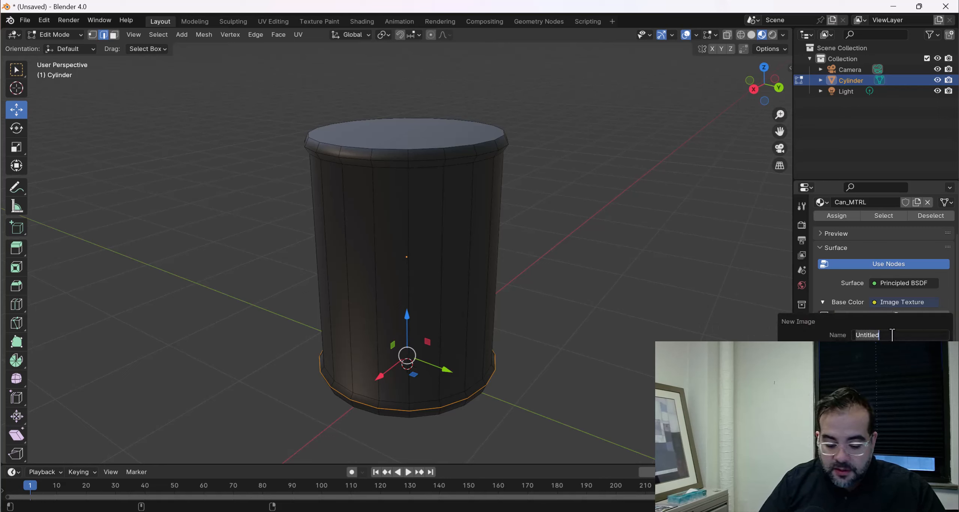
type("Can_")
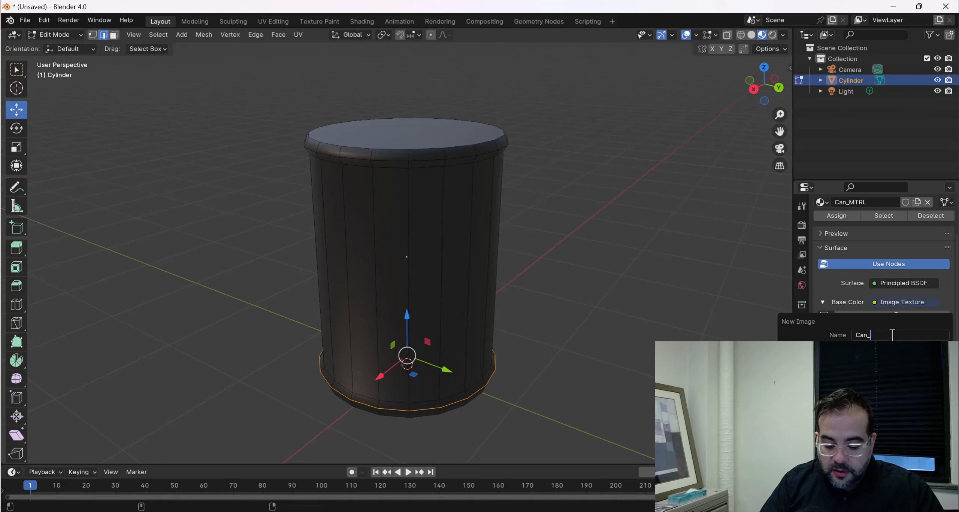
type("Albedo")
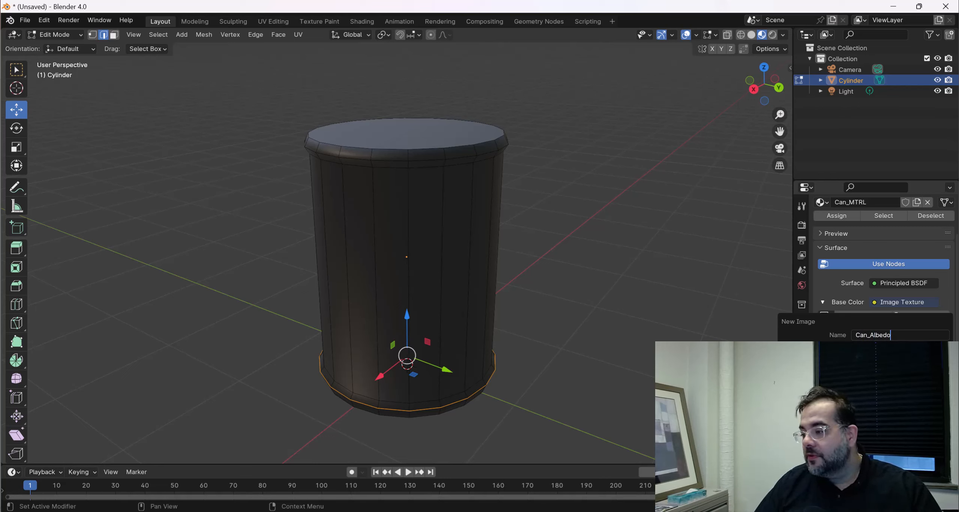
Set the new image's fill colour to a slightly darkened green with hue 0.283 and saturation 1.000, and create the image
left_click(900, 373)
left_click_drag(941, 226, 940, 197)
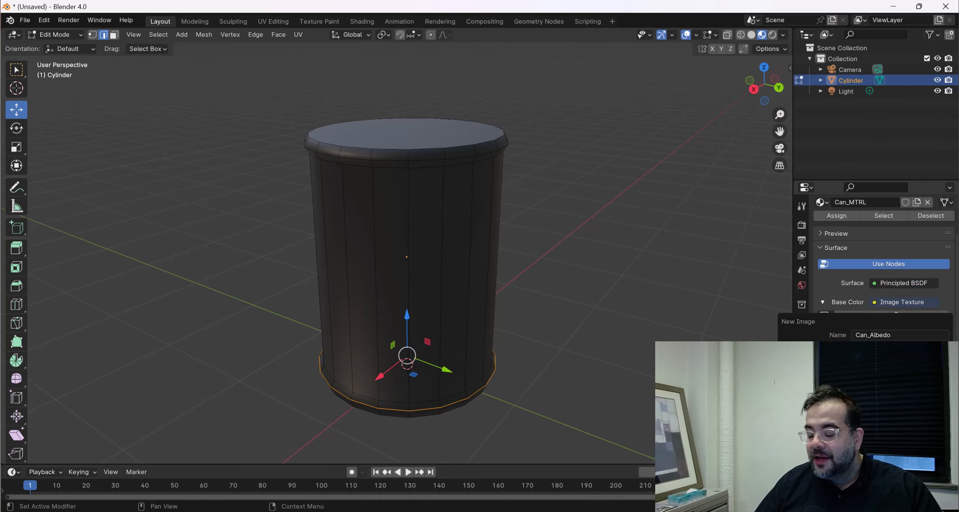
left_click(900, 374)
left_click_drag(887, 271, 883, 294)
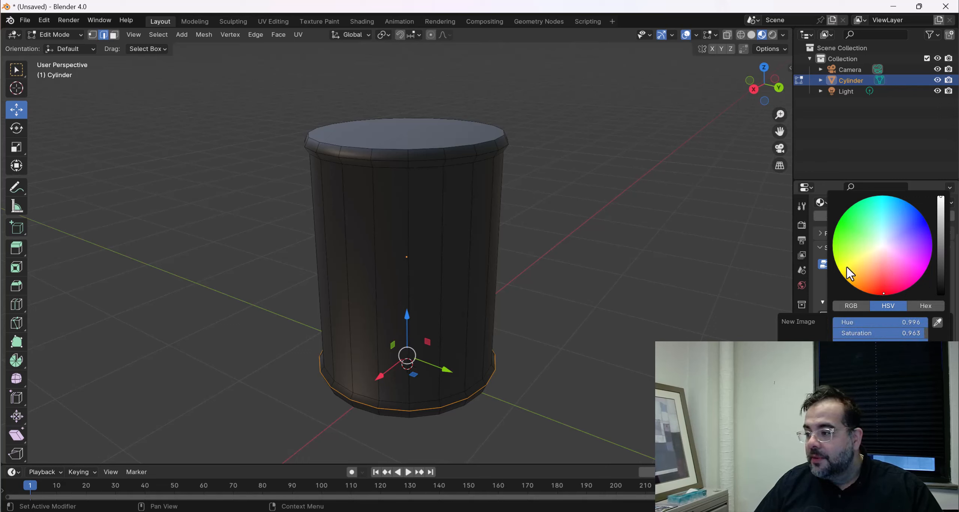
left_click_drag(849, 274, 835, 228)
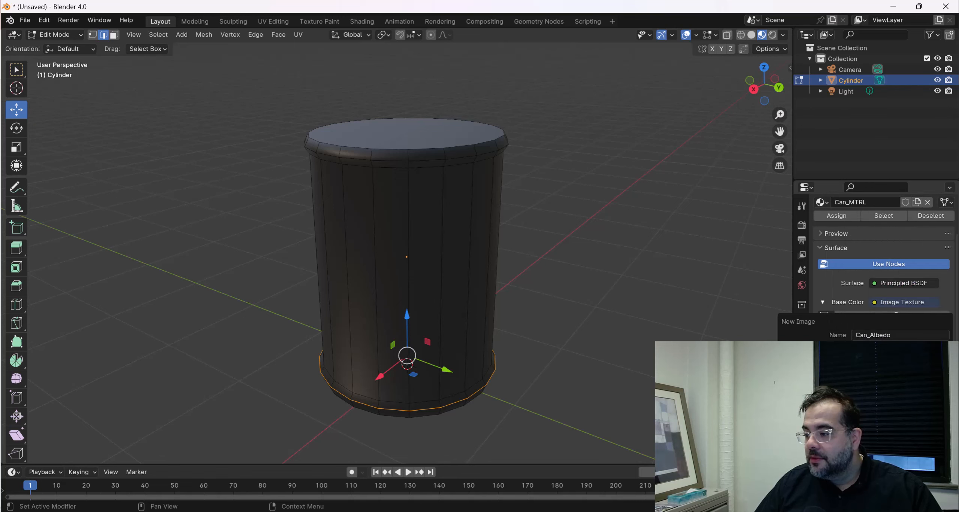
left_click(900, 374)
left_click_drag(943, 228, 940, 228)
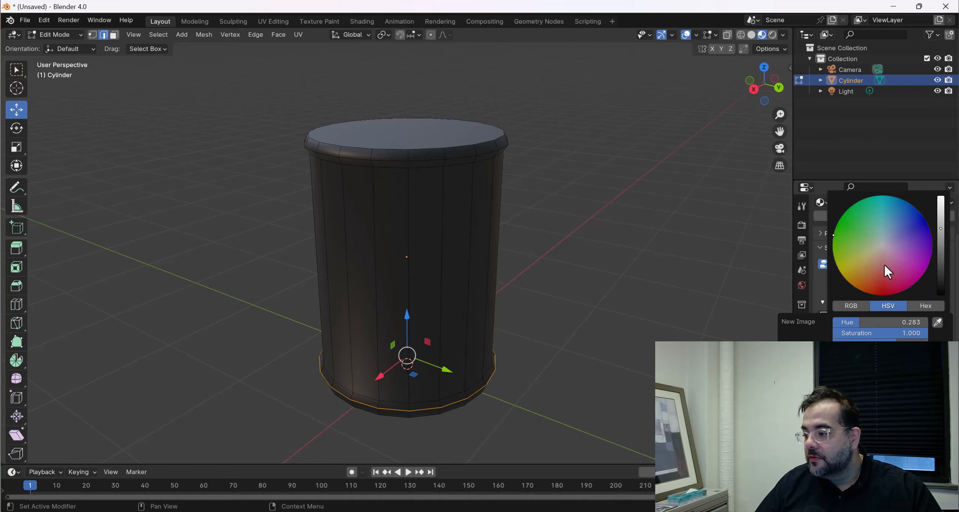
left_click(865, 444)
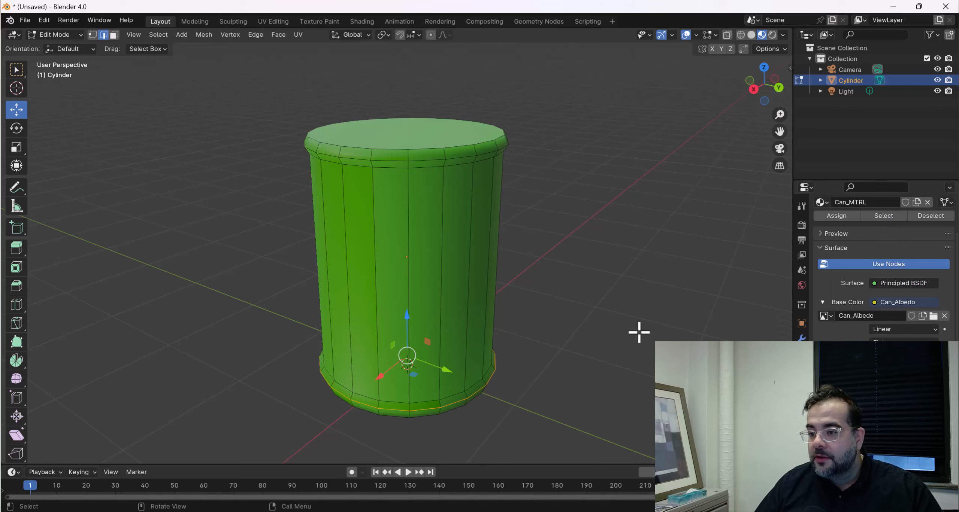
Switch to the UV Editing workspace and select all of the can's faces in face select mode to display its UV layout
mouse_move(618, 320)
middle_mouse_down()
mouse_move(573, 338)
mouse_move(598, 313)
middle_mouse_up()
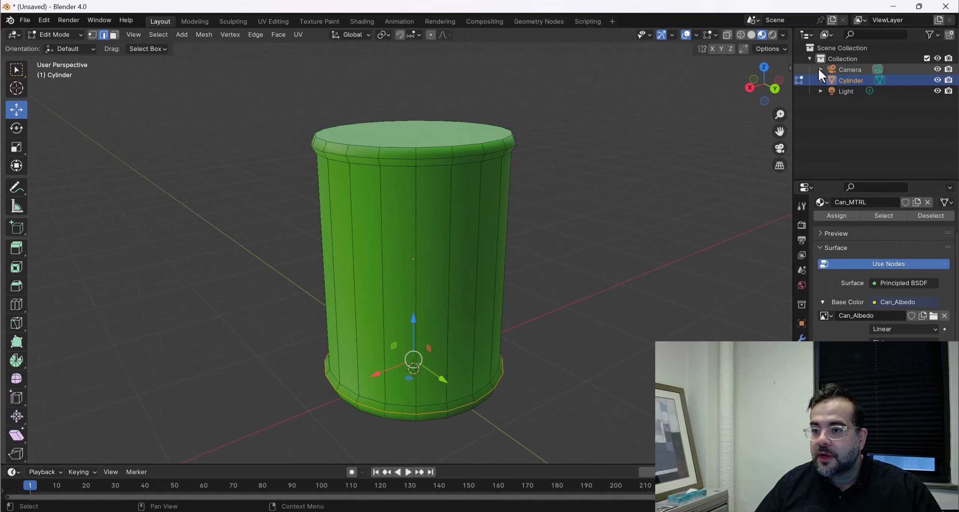
middle_click_drag(548, 191, 552, 159)
middle_click_drag(485, 153, 480, 131)
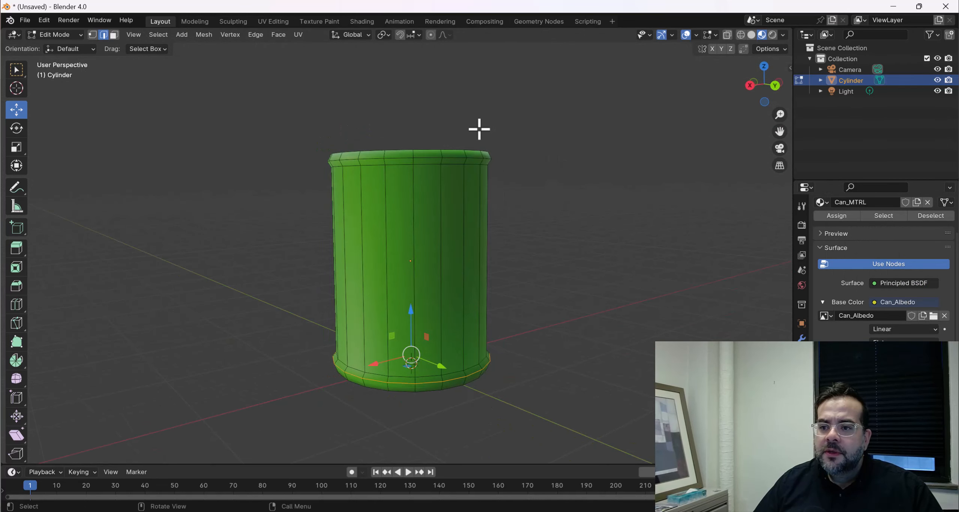
left_click(273, 21)
scroll(268, 168, "down", 4)
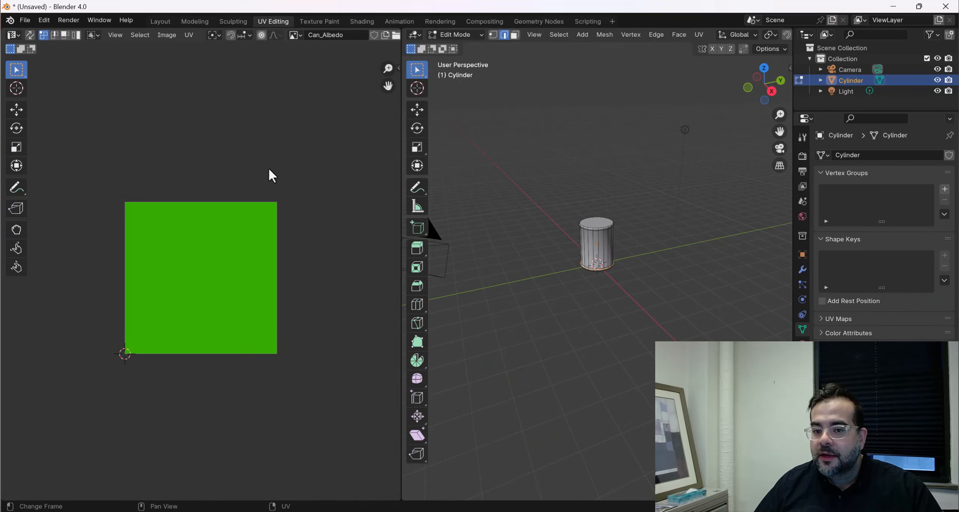
scroll(578, 216, "up", 4)
middle_click_drag(588, 246, 621, 223)
scroll(621, 223, "up", 3)
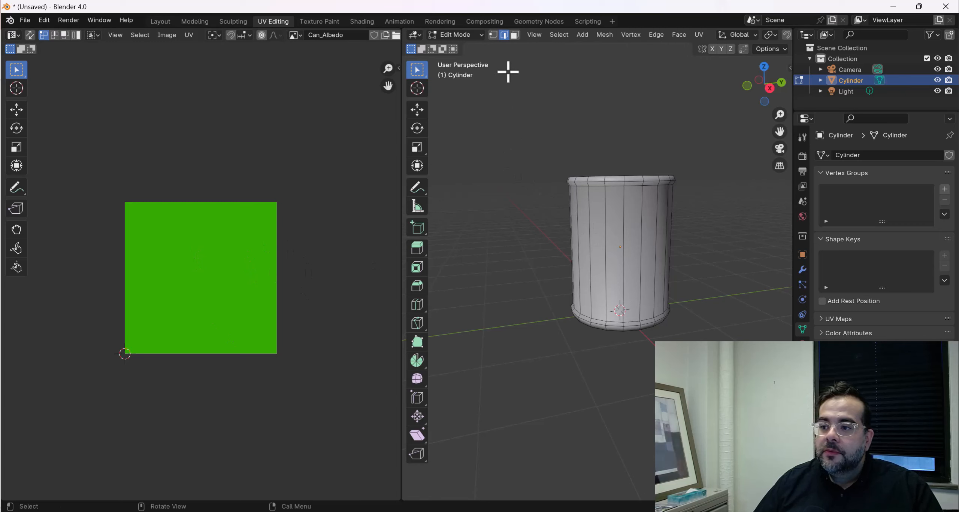
middle_click_drag(612, 182, 580, 223)
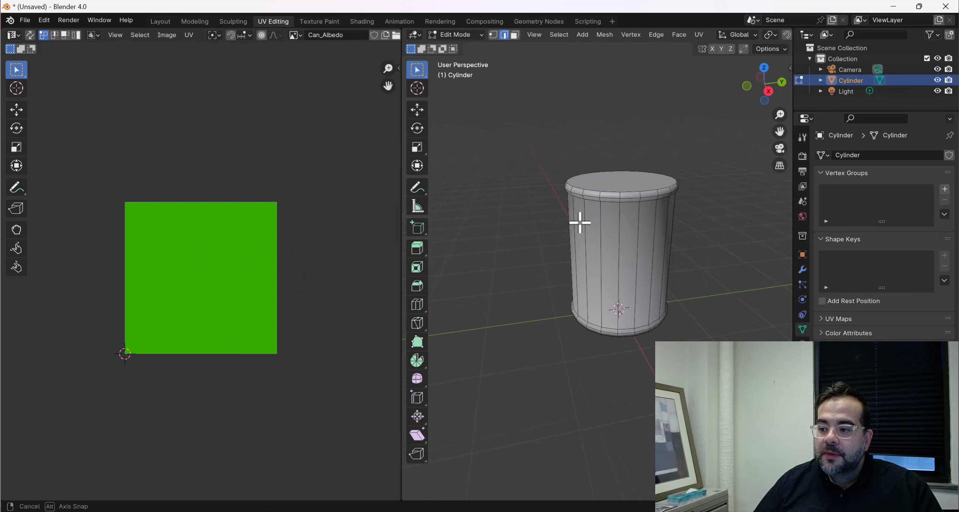
left_click(515, 35)
key("a")
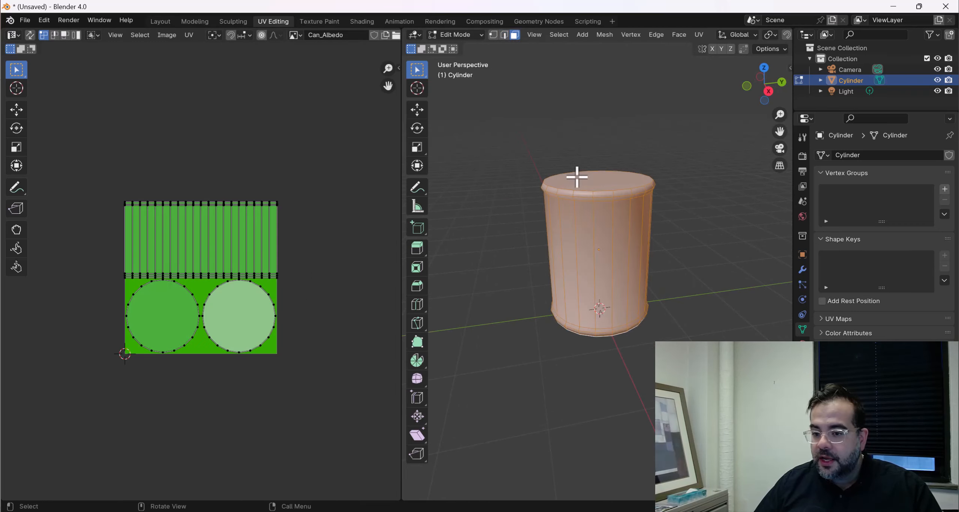
Examine which UV islands belong to the can's top cap, side faces and whole mesh by selecting each of them in turn
scroll(244, 288, "up", 2)
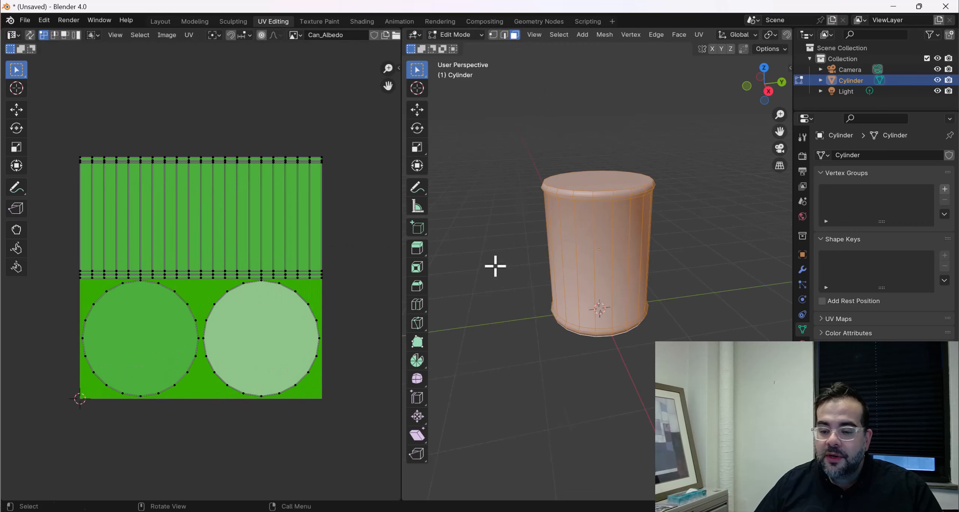
middle_click_drag(495, 266, 491, 254)
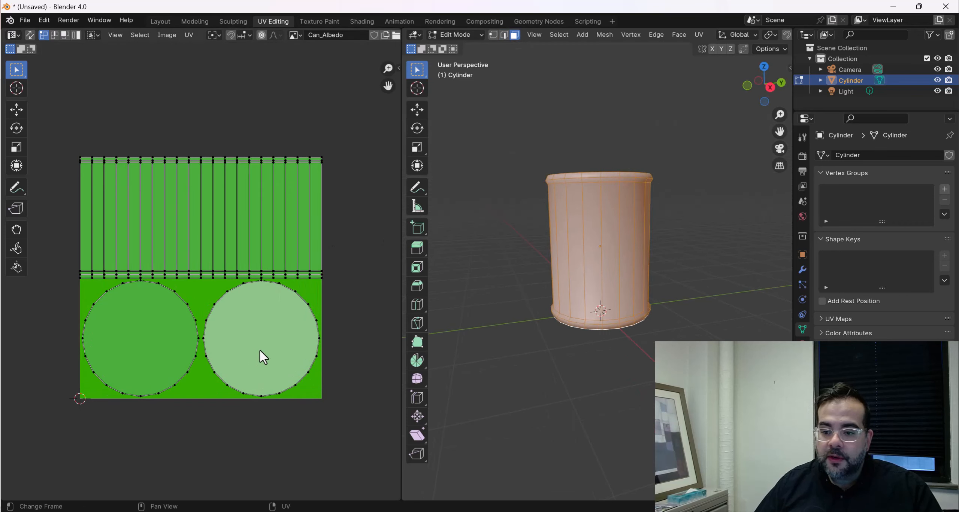
middle_click_drag(710, 159, 573, 201)
left_click(573, 202)
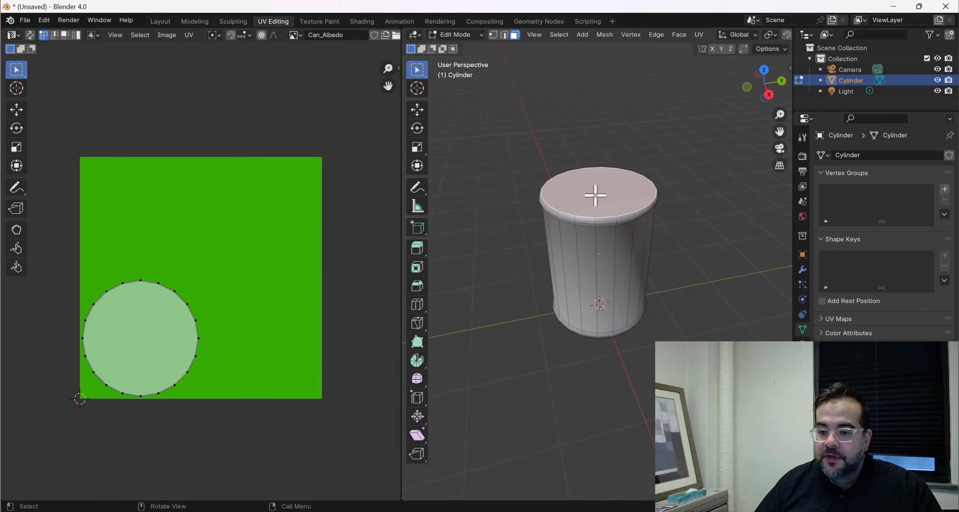
middle_click_drag(698, 296, 576, 256)
left_click(611, 306)
left_click_drag(527, 243, 704, 256)
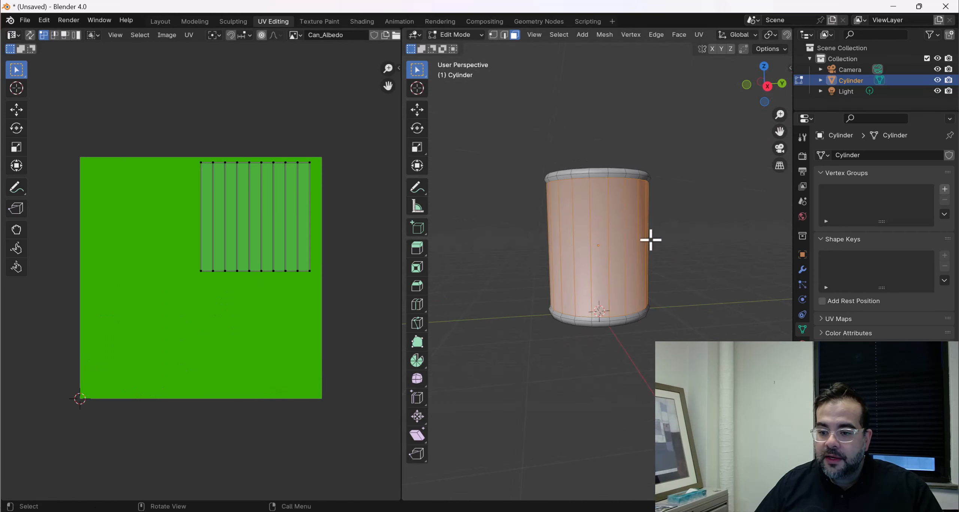
key("a")
middle_click_drag(695, 179, 544, 307)
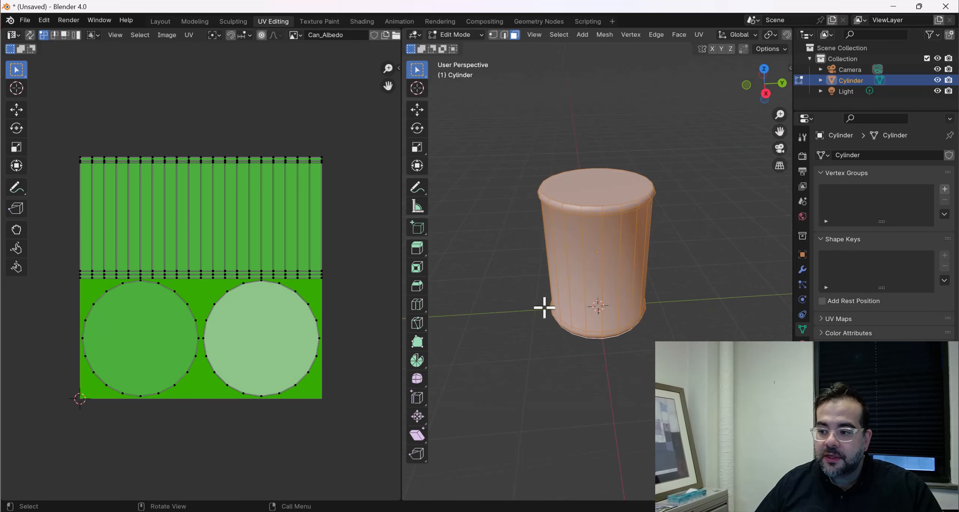
Switch to the Texture Paint workspace
left_click(319, 22)
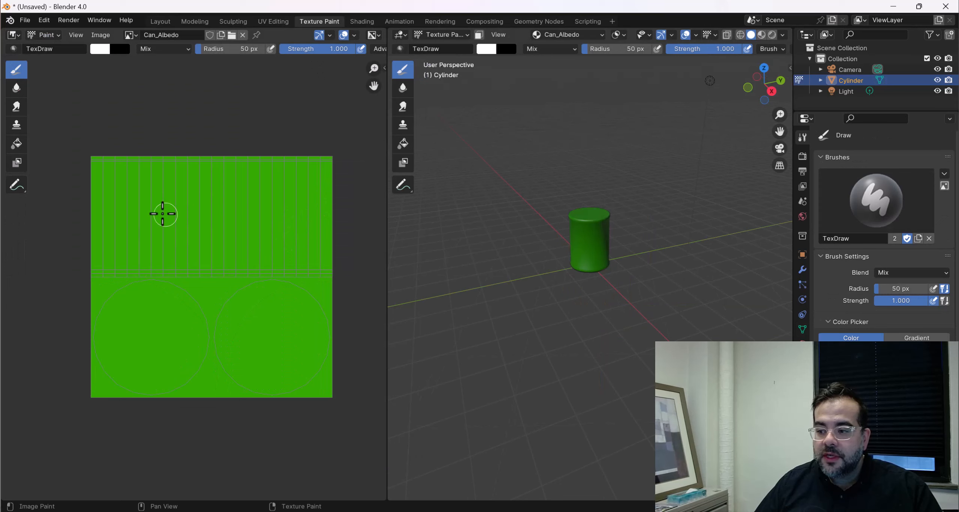
Paint white 50 px test strokes across the can's side in the texture and on the model, and undo them all
left_click_drag(163, 214, 283, 227)
scroll(618, 227, "up", 5)
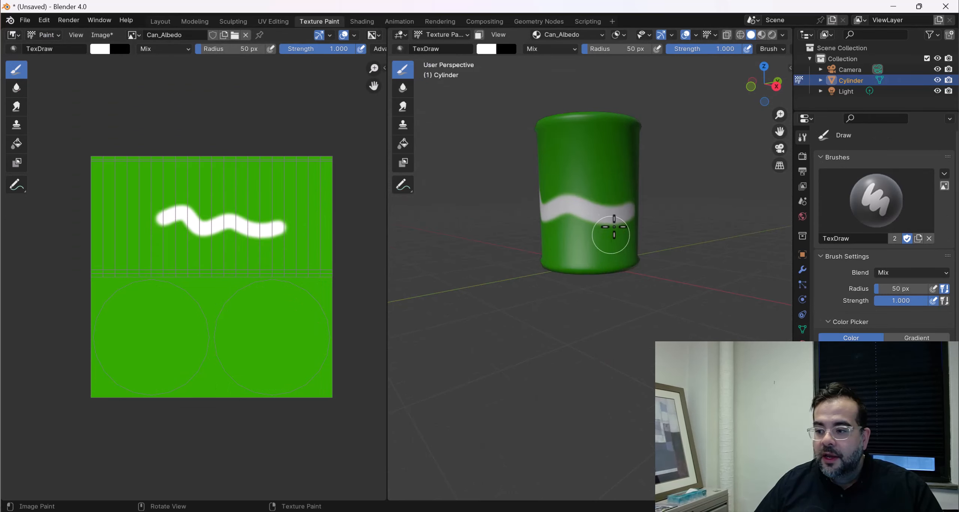
middle_click_drag(614, 227, 633, 318)
mouse_move(154, 225)
left_mouse_down()
mouse_move(204, 208)
mouse_move(266, 212)
left_mouse_up()
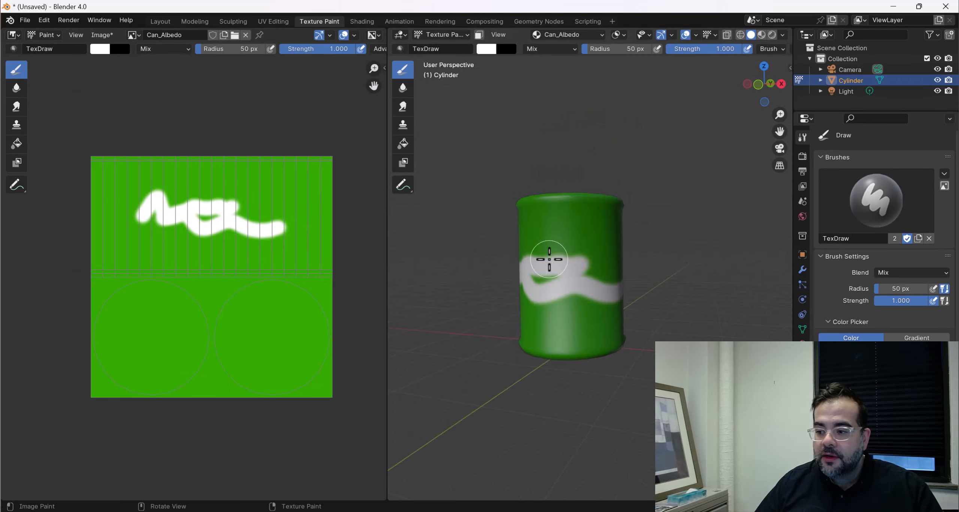
middle_click_drag(549, 260, 558, 274)
left_click_drag(568, 253, 603, 289)
key("ctrl+z")
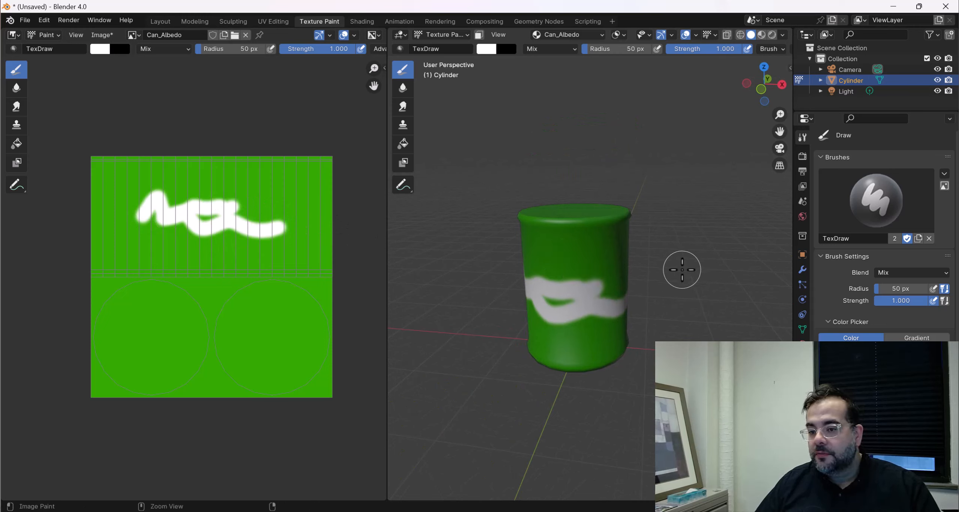
key("ctrl+z")
key("ctrl+z")
Set the brush to orange with an 80 px radius and paint a wide band across the upper part of the can's side UVs
mouse_move(681, 267)
middle_mouse_down()
mouse_move(636, 263)
mouse_move(646, 261)
mouse_move(609, 275)
mouse_move(616, 255)
middle_mouse_up()
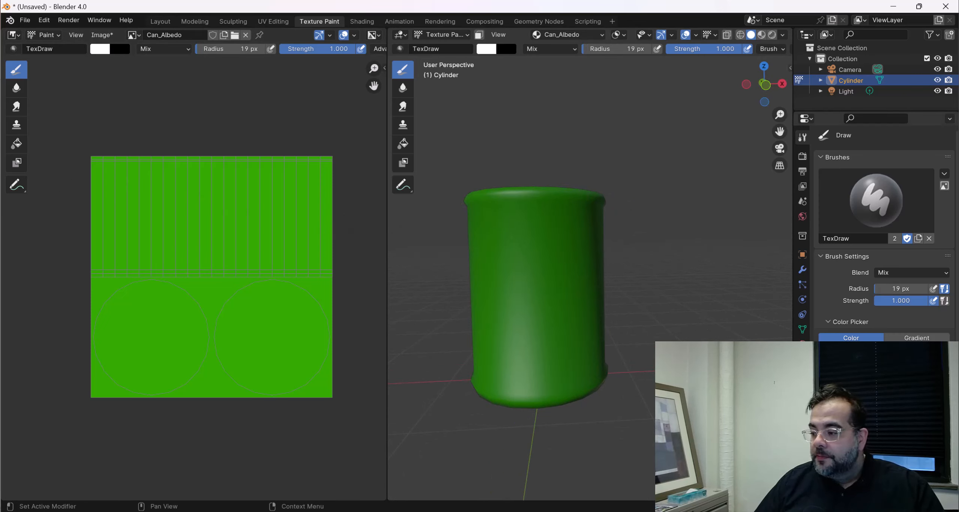
scroll(207, 194, "up", 1)
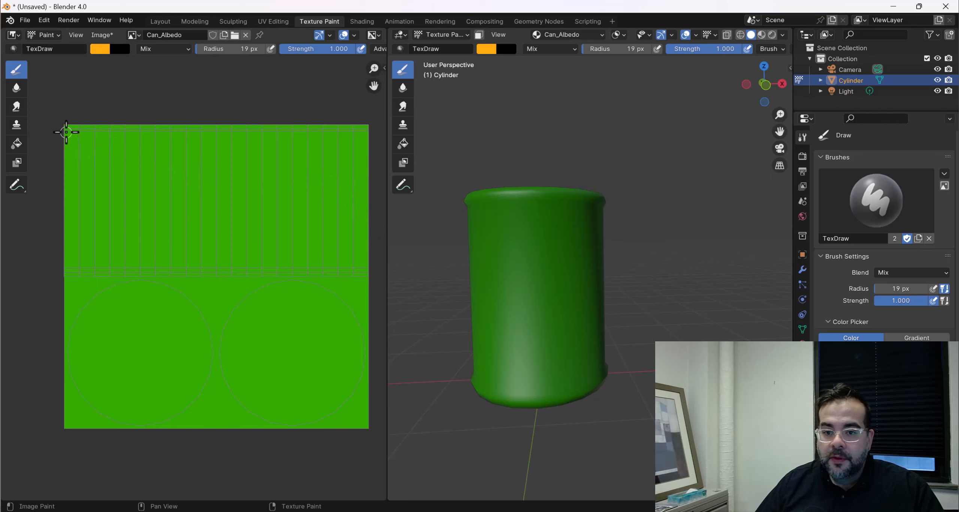
key("f")
left_click(113, 175)
mouse_move(69, 173)
left_mouse_down()
mouse_move(364, 188)
mouse_move(72, 159)
mouse_move(75, 144)
mouse_move(323, 162)
mouse_move(360, 150)
mouse_move(96, 146)
mouse_move(343, 199)
mouse_move(360, 184)
mouse_move(172, 183)
mouse_move(84, 203)
mouse_move(332, 201)
left_mouse_up()
mouse_move(460, 255)
middle_mouse_down()
mouse_move(512, 279)
mouse_move(574, 254)
middle_mouse_up()
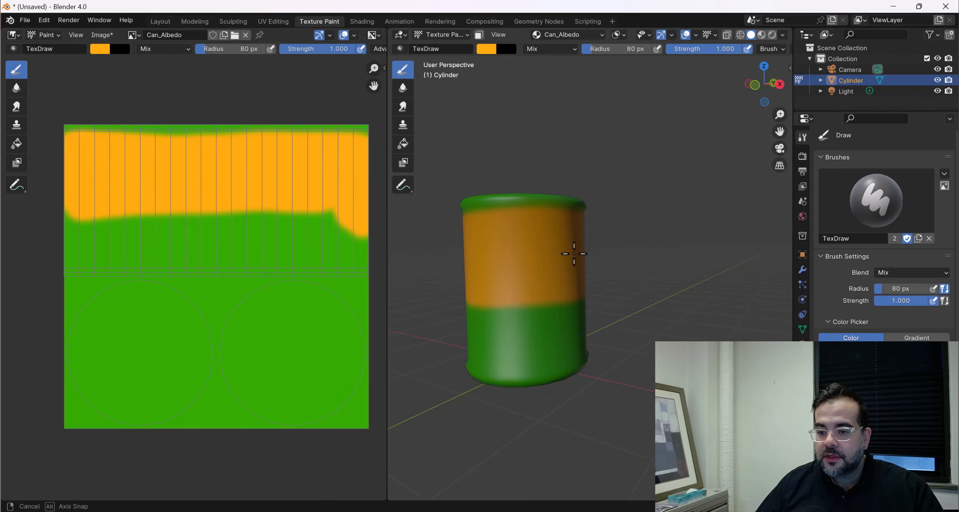
Extend the orange paint down the side UVs to the lower rim lines across the full width, leaving the rims green
left_click_drag(75, 215, 359, 209)
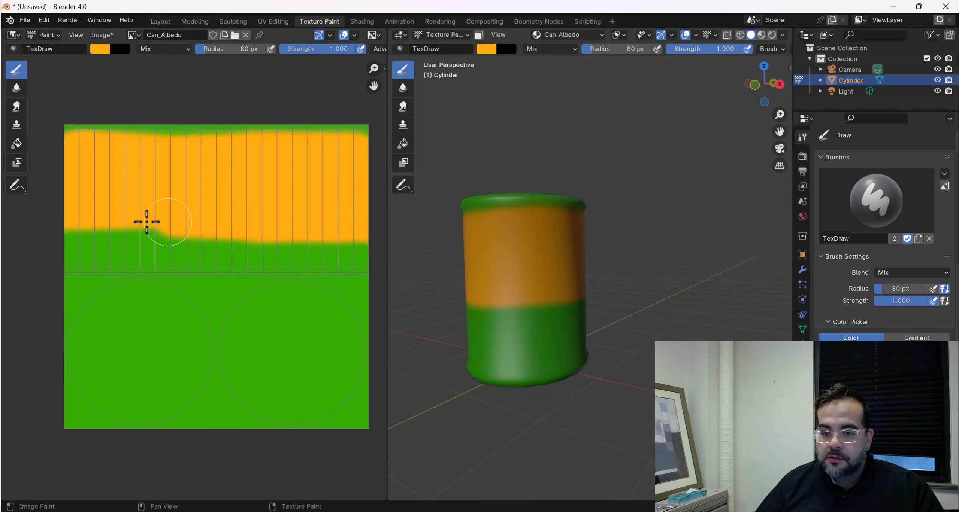
mouse_move(60, 229)
left_mouse_down()
mouse_move(71, 253)
mouse_move(364, 252)
left_mouse_up()
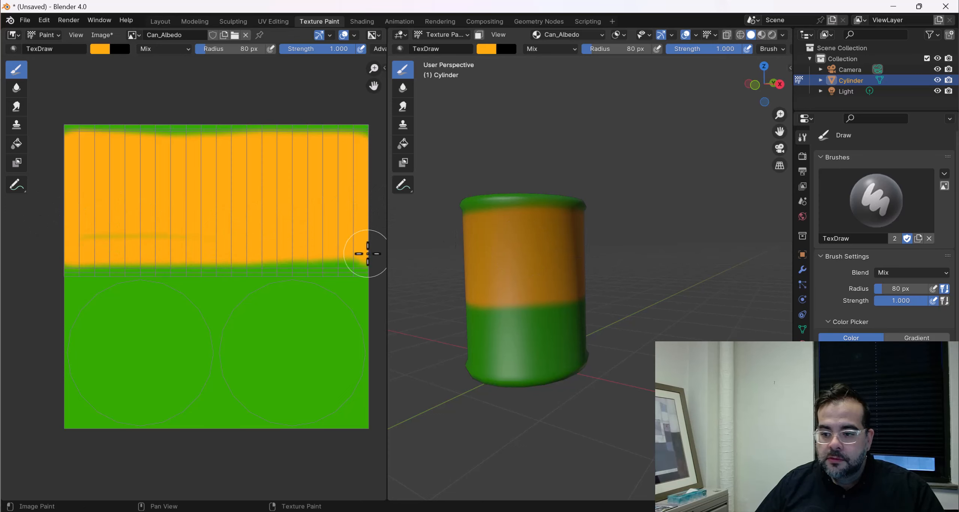
left_click_drag(274, 248, 268, 250)
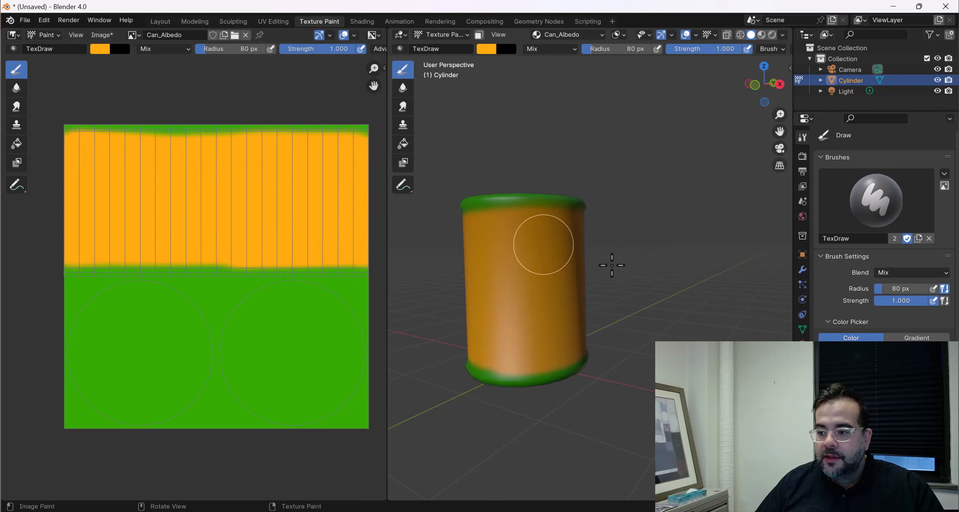
middle_click_drag(625, 299, 698, 299)
scroll(243, 254, "up", 1)
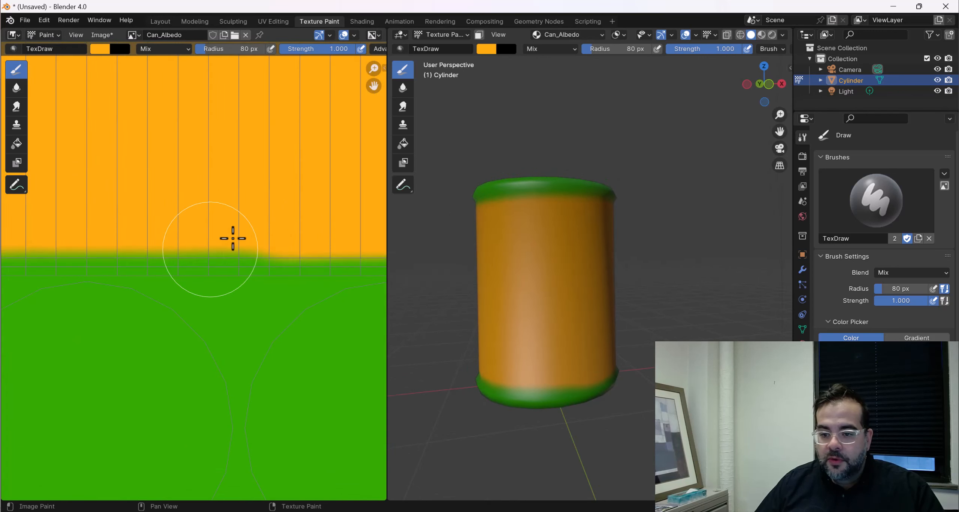
Reduce the brush radius to 29 px and touch up the orange along the lower edge of the can's side UVs
key("f")
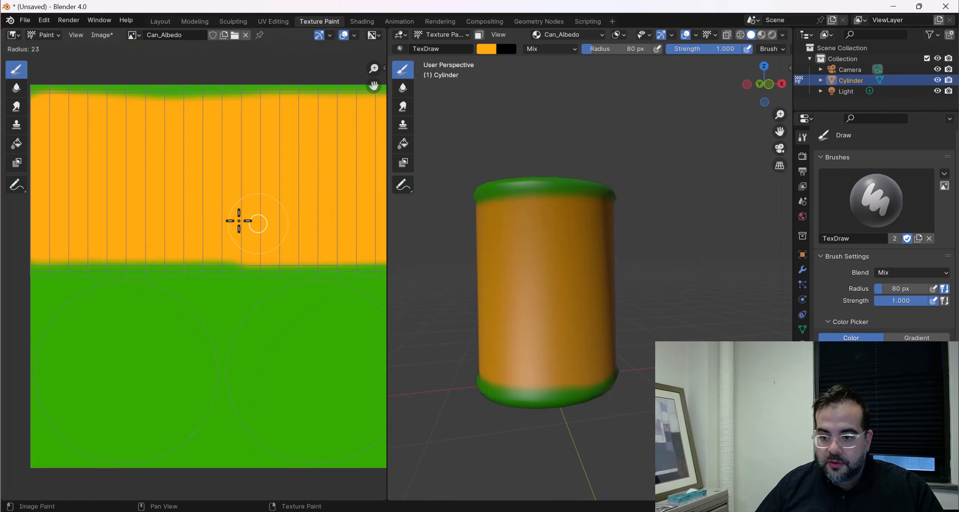
left_click(240, 220)
left_click_drag(186, 259, 131, 258)
scroll(202, 261, "down", 1)
middle_click_drag(203, 261, 259, 277)
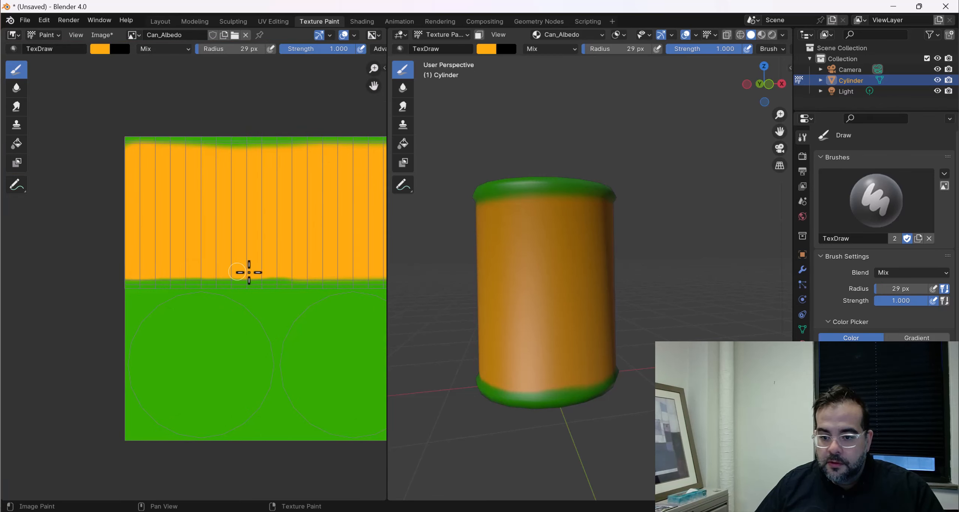
left_click_drag(249, 272, 316, 274)
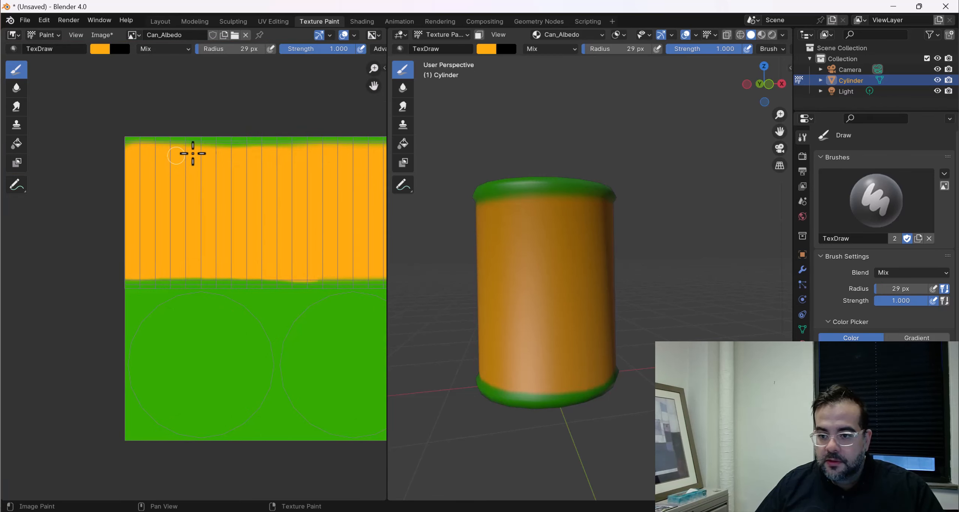
Paint a dark brown spot on the can's top face and undo it
middle_click_drag(639, 288, 670, 314)
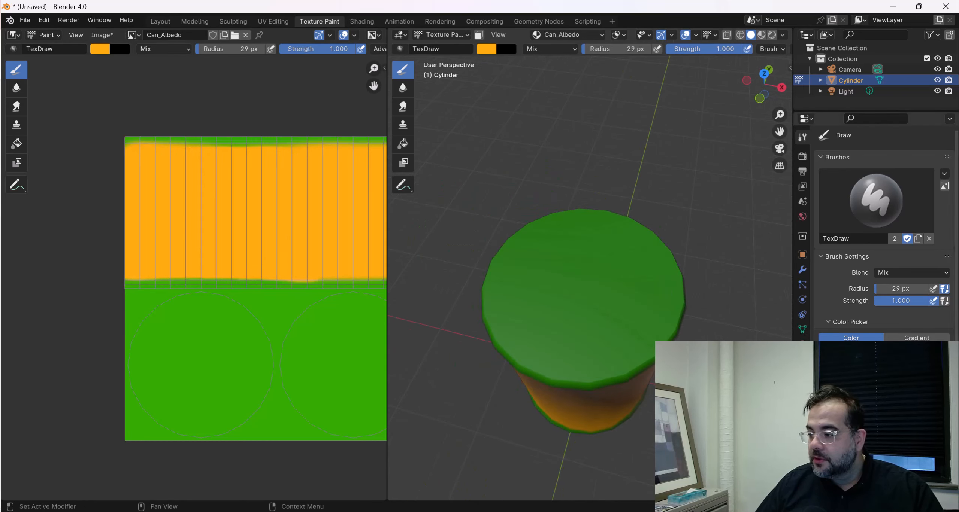
mouse_move(621, 305)
left_mouse_down()
mouse_move(610, 298)
mouse_move(633, 303)
mouse_move(610, 302)
left_mouse_up()
middle_click_drag(610, 302, 612, 266)
scroll(614, 267, "up", 1)
middle_click_drag(629, 325, 619, 258, "shift")
scroll(880, 352, "down", 3)
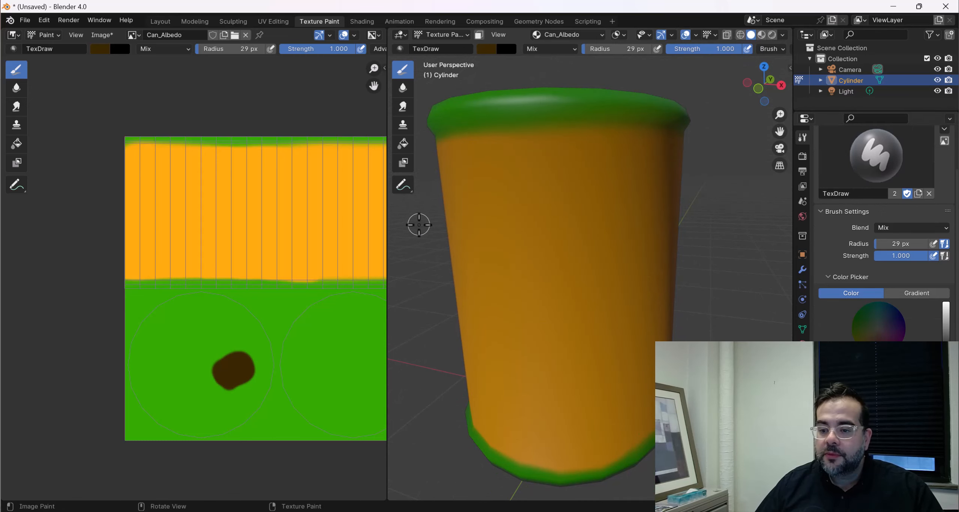
middle_click_drag(639, 198, 628, 240)
key("ctrl+z")
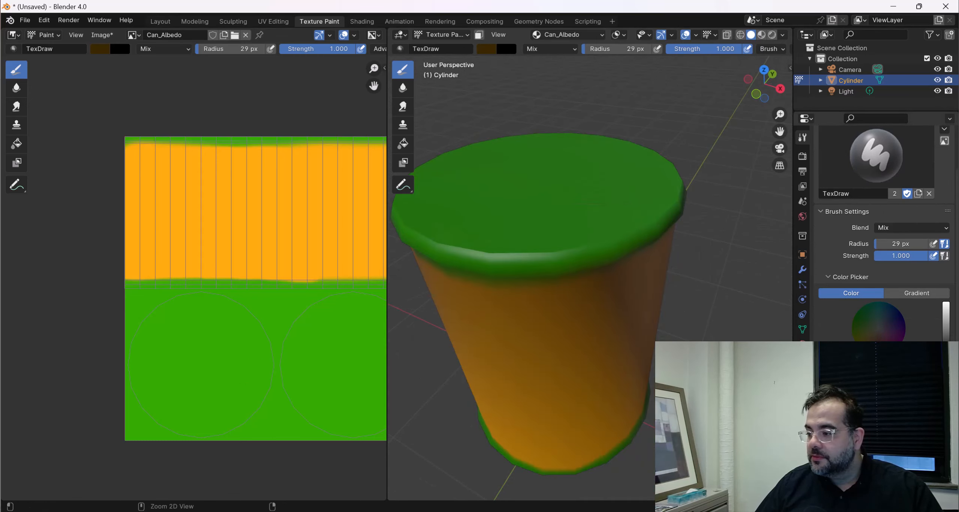
Set the brush color to black and paint an oval opening on the can's top face
left_click_drag(947, 344, 946, 359)
middle_click_drag(603, 221, 601, 285)
mouse_move(615, 271)
left_mouse_down()
mouse_move(635, 294)
mouse_move(622, 278)
mouse_move(578, 294)
mouse_move(610, 282)
mouse_move(601, 272)
mouse_move(573, 292)
left_mouse_up()
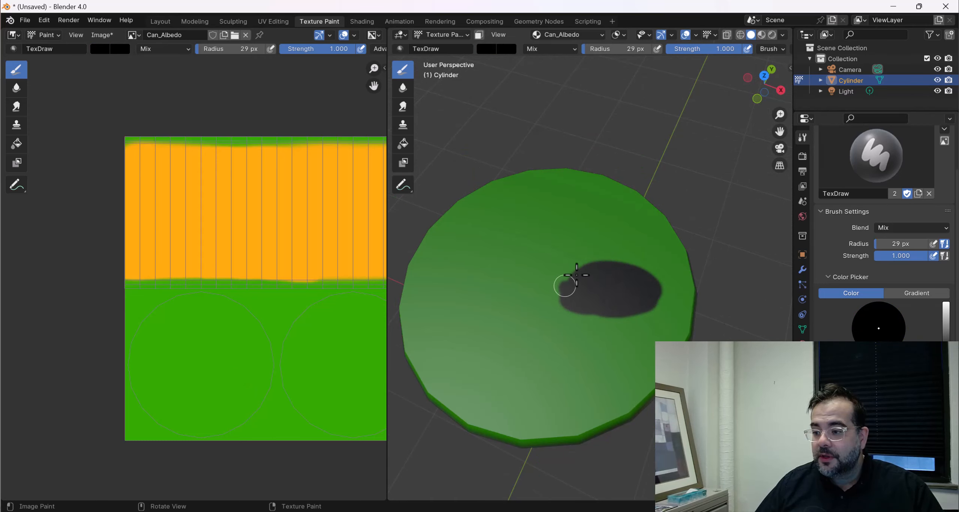
Set the brush color to white and paint two tall oval eyes side by side on the upper part of the can's side
middle_click_drag(637, 290, 582, 283)
scroll(582, 283, "up", 4)
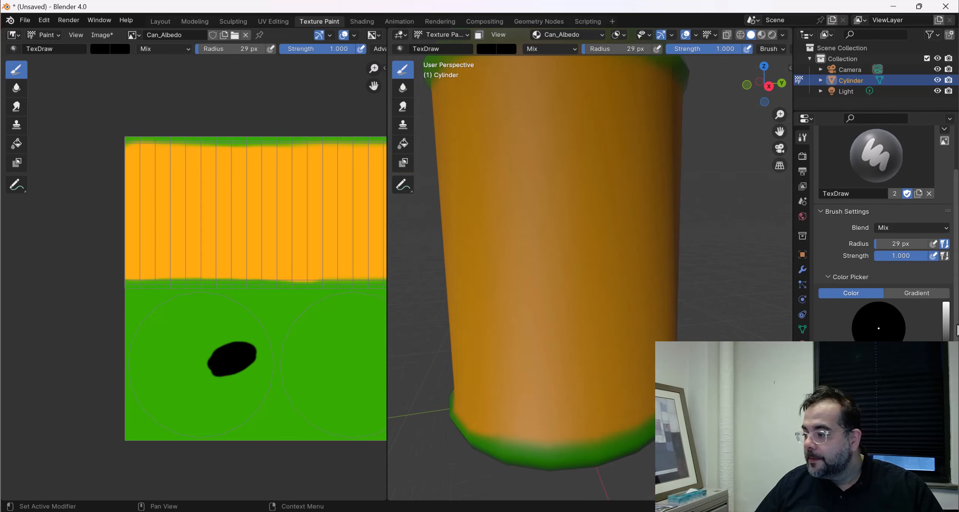
left_click_drag(949, 331, 946, 303)
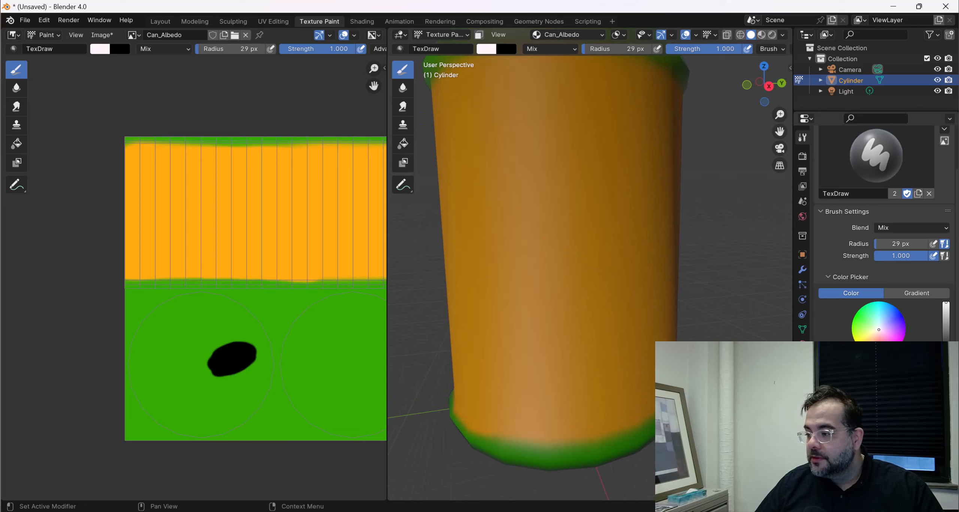
scroll(584, 221, "down", 4)
mouse_move(567, 195)
left_mouse_down()
mouse_move(561, 255)
mouse_move(550, 243)
mouse_move(574, 206)
left_mouse_up()
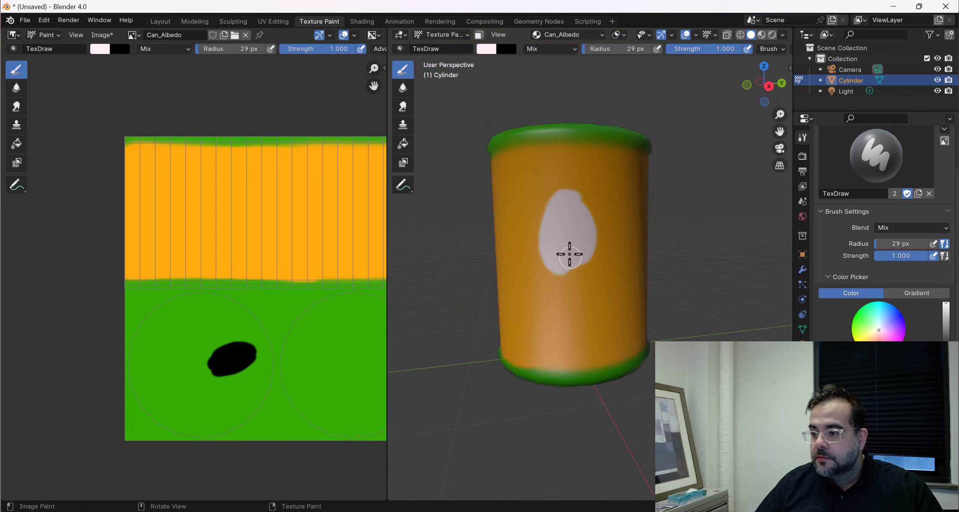
middle_click_drag(570, 255, 610, 255)
mouse_move(567, 214)
left_mouse_down()
mouse_move(567, 240)
mouse_move(580, 216)
mouse_move(565, 247)
left_mouse_up()
left_click_drag(558, 211, 575, 210)
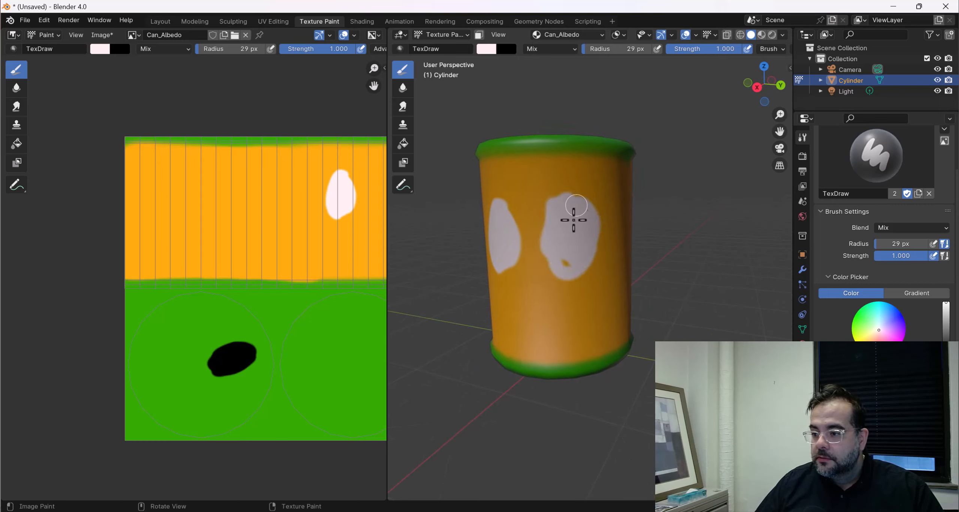
Set the brush color to orange-red and paint an iris in the lower part of each white eye
middle_click_drag(570, 255, 550, 265)
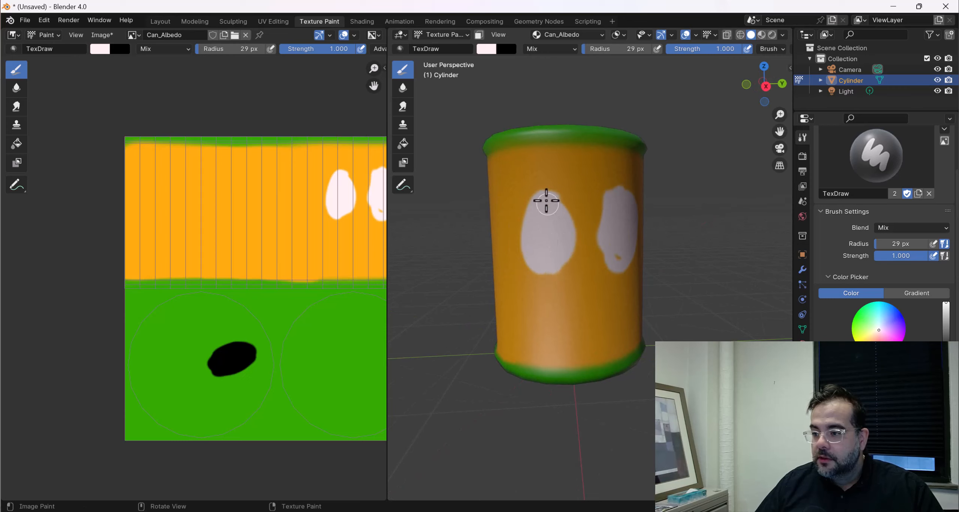
left_click_drag(947, 320, 947, 375)
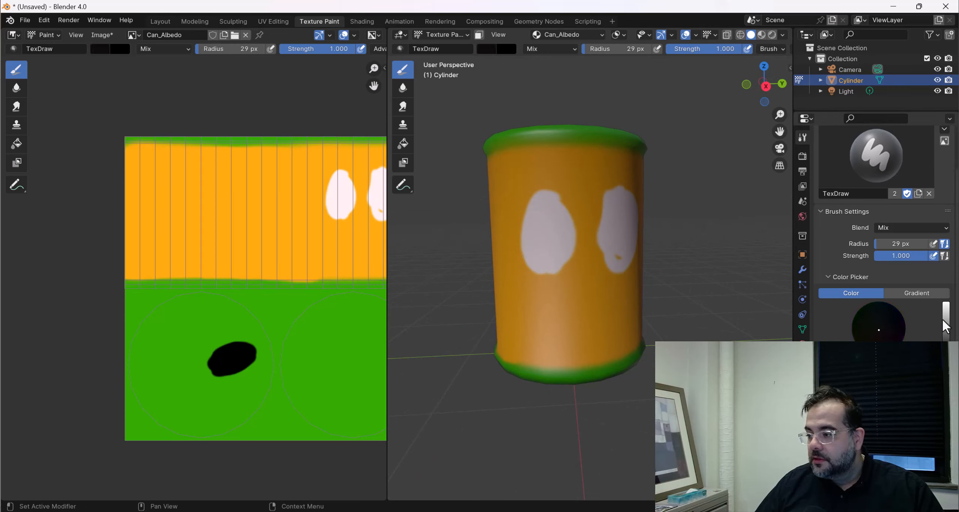
left_click_drag(947, 327, 946, 302)
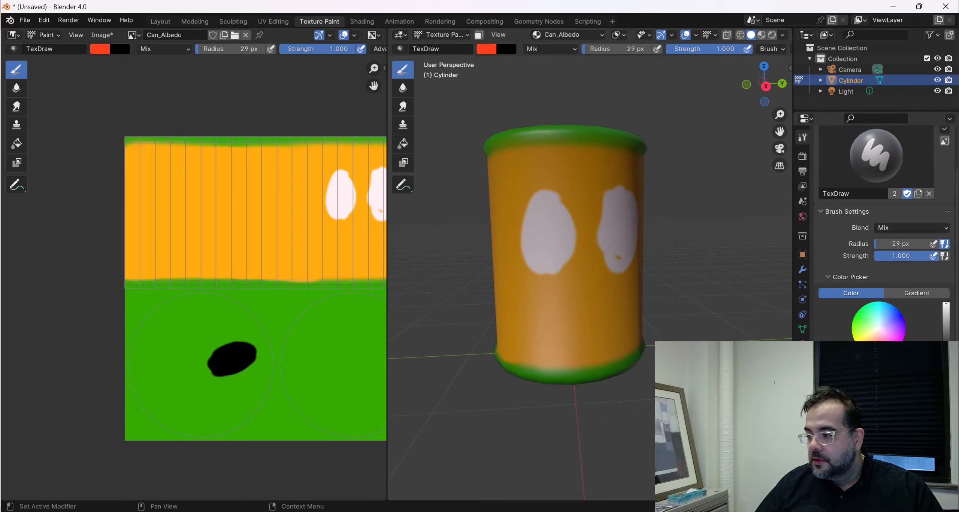
mouse_move(551, 251)
left_mouse_down()
mouse_move(550, 242)
mouse_move(536, 251)
mouse_move(564, 255)
left_mouse_up()
middle_click_drag(644, 250, 613, 252)
mouse_move(612, 251)
left_mouse_down()
mouse_move(599, 223)
mouse_move(590, 261)
mouse_move(601, 255)
left_mouse_up()
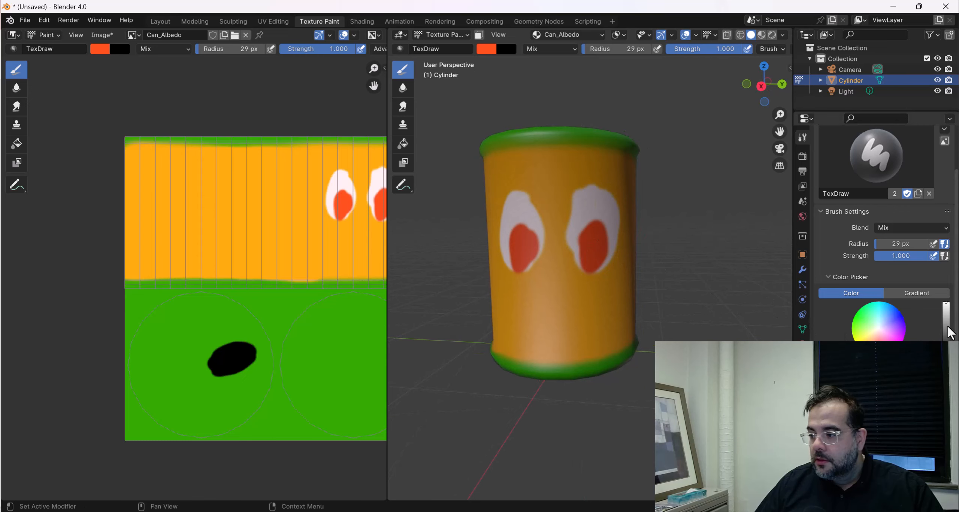
Set the brush color to black and paint a small pupil inside each red iris
left_click_drag(949, 333, 946, 341)
middle_click_drag(610, 289, 591, 270)
scroll(591, 270, "up", 5)
mouse_move(552, 272)
left_mouse_down()
mouse_move(561, 250)
mouse_move(546, 243)
mouse_move(602, 246)
left_mouse_up()
Paint a wide black smile curving below the two eyes on the can's side
scroll(554, 242, "down", 5)
scroll(601, 246, "down", 2)
mouse_move(601, 246)
middle_mouse_down()
mouse_move(571, 289)
mouse_move(558, 290)
middle_mouse_up()
mouse_move(505, 293)
left_mouse_down()
mouse_move(570, 327)
mouse_move(611, 279)
left_mouse_up()
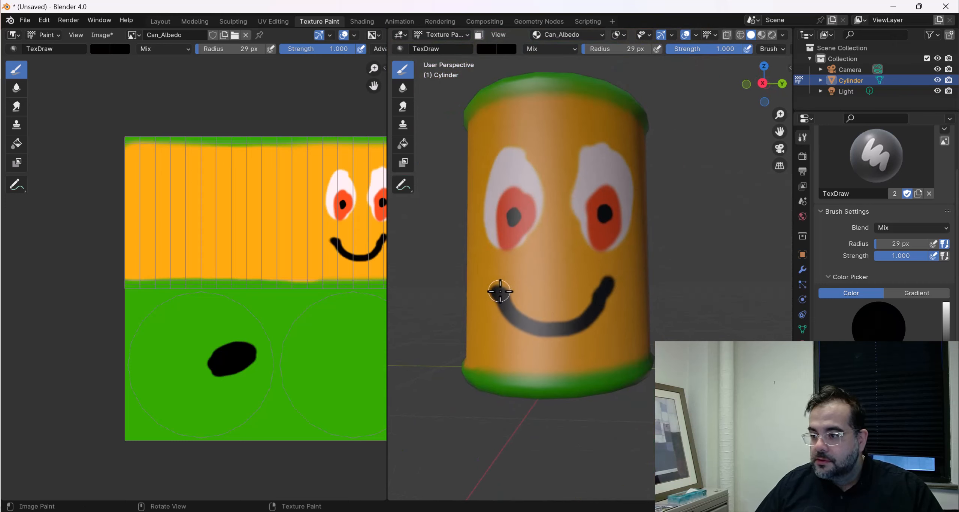
Set the brush color to red and paint a small tongue hanging from the smile, below the iris on its left side
scroll(500, 291, "down", 2)
left_click_drag(947, 326, 946, 303)
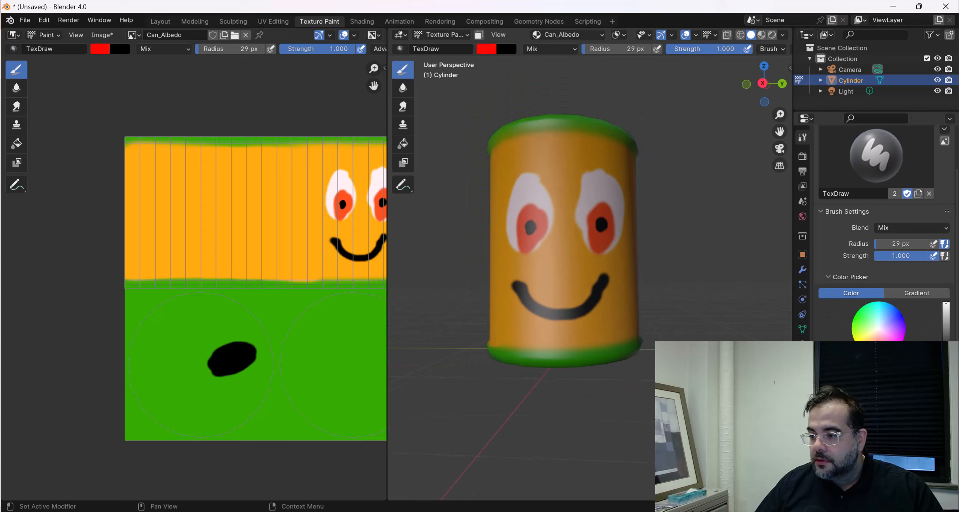
left_click_drag(533, 313, 527, 330)
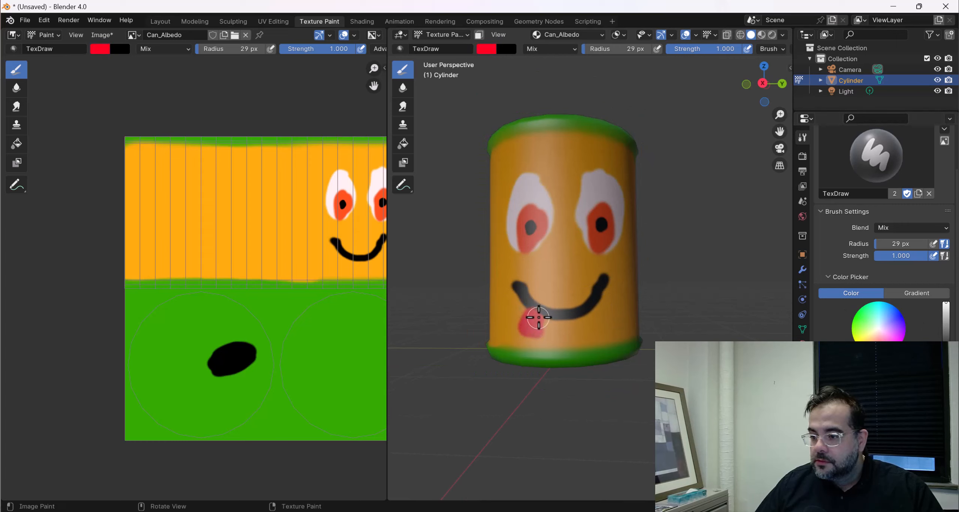
mouse_move(516, 325)
middle_mouse_down()
mouse_move(612, 273)
mouse_move(587, 172)
middle_mouse_up()
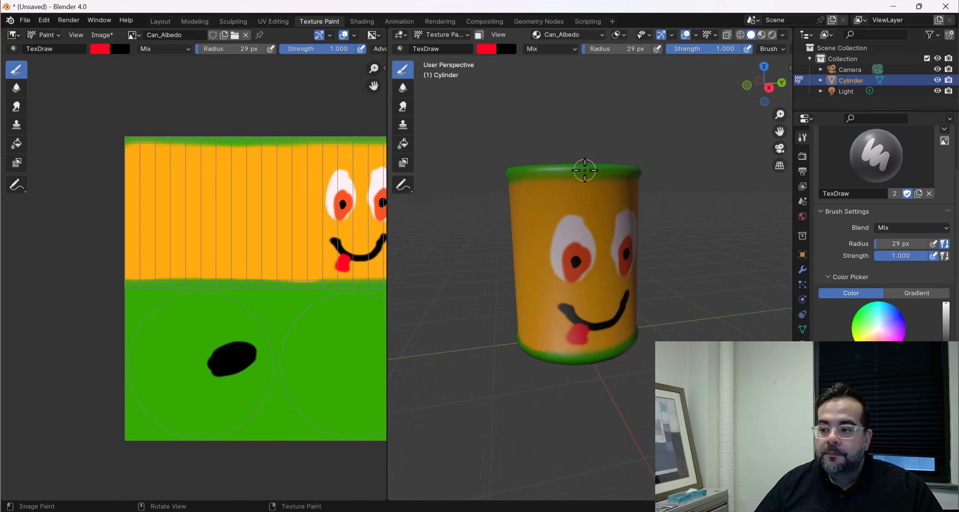
mouse_move(595, 215)
middle_mouse_down()
mouse_move(627, 252)
mouse_move(578, 252)
mouse_move(575, 234)
mouse_move(529, 309)
middle_mouse_up()
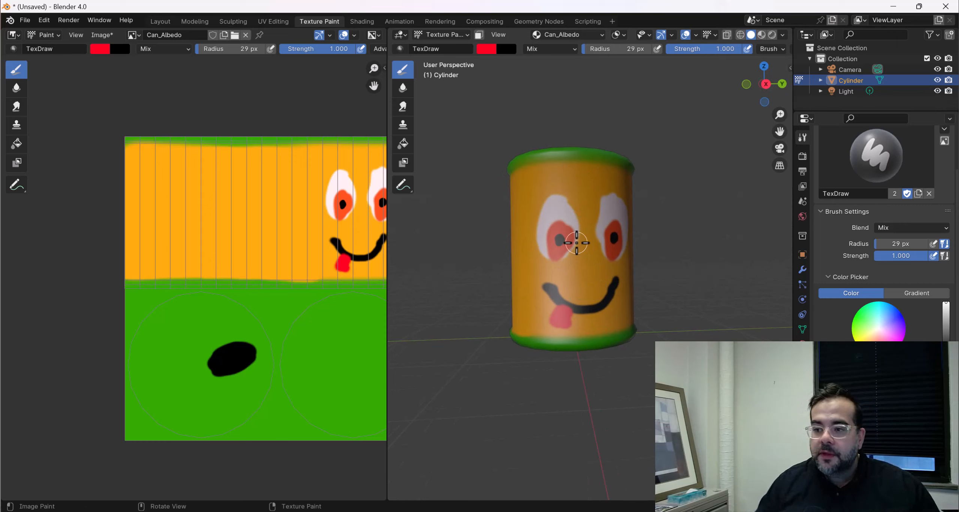
middle_click_drag(577, 243, 594, 211)
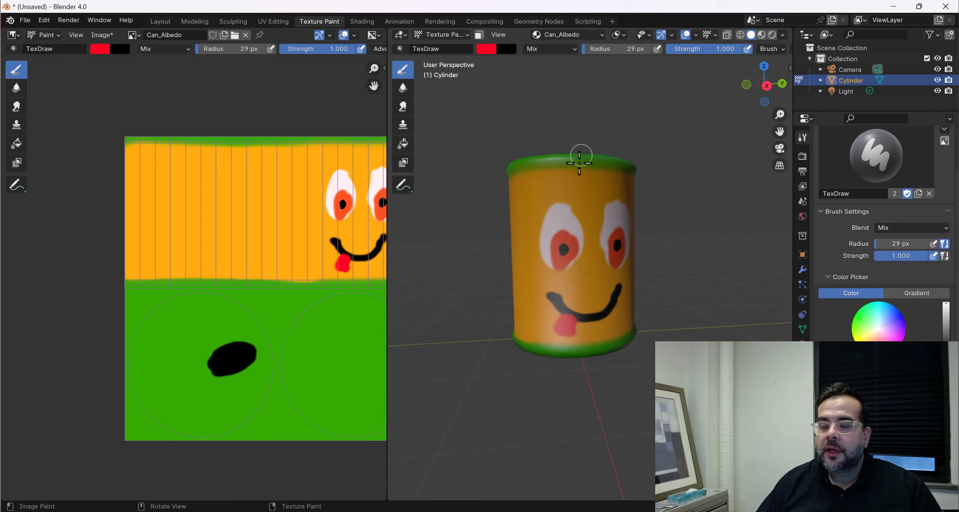